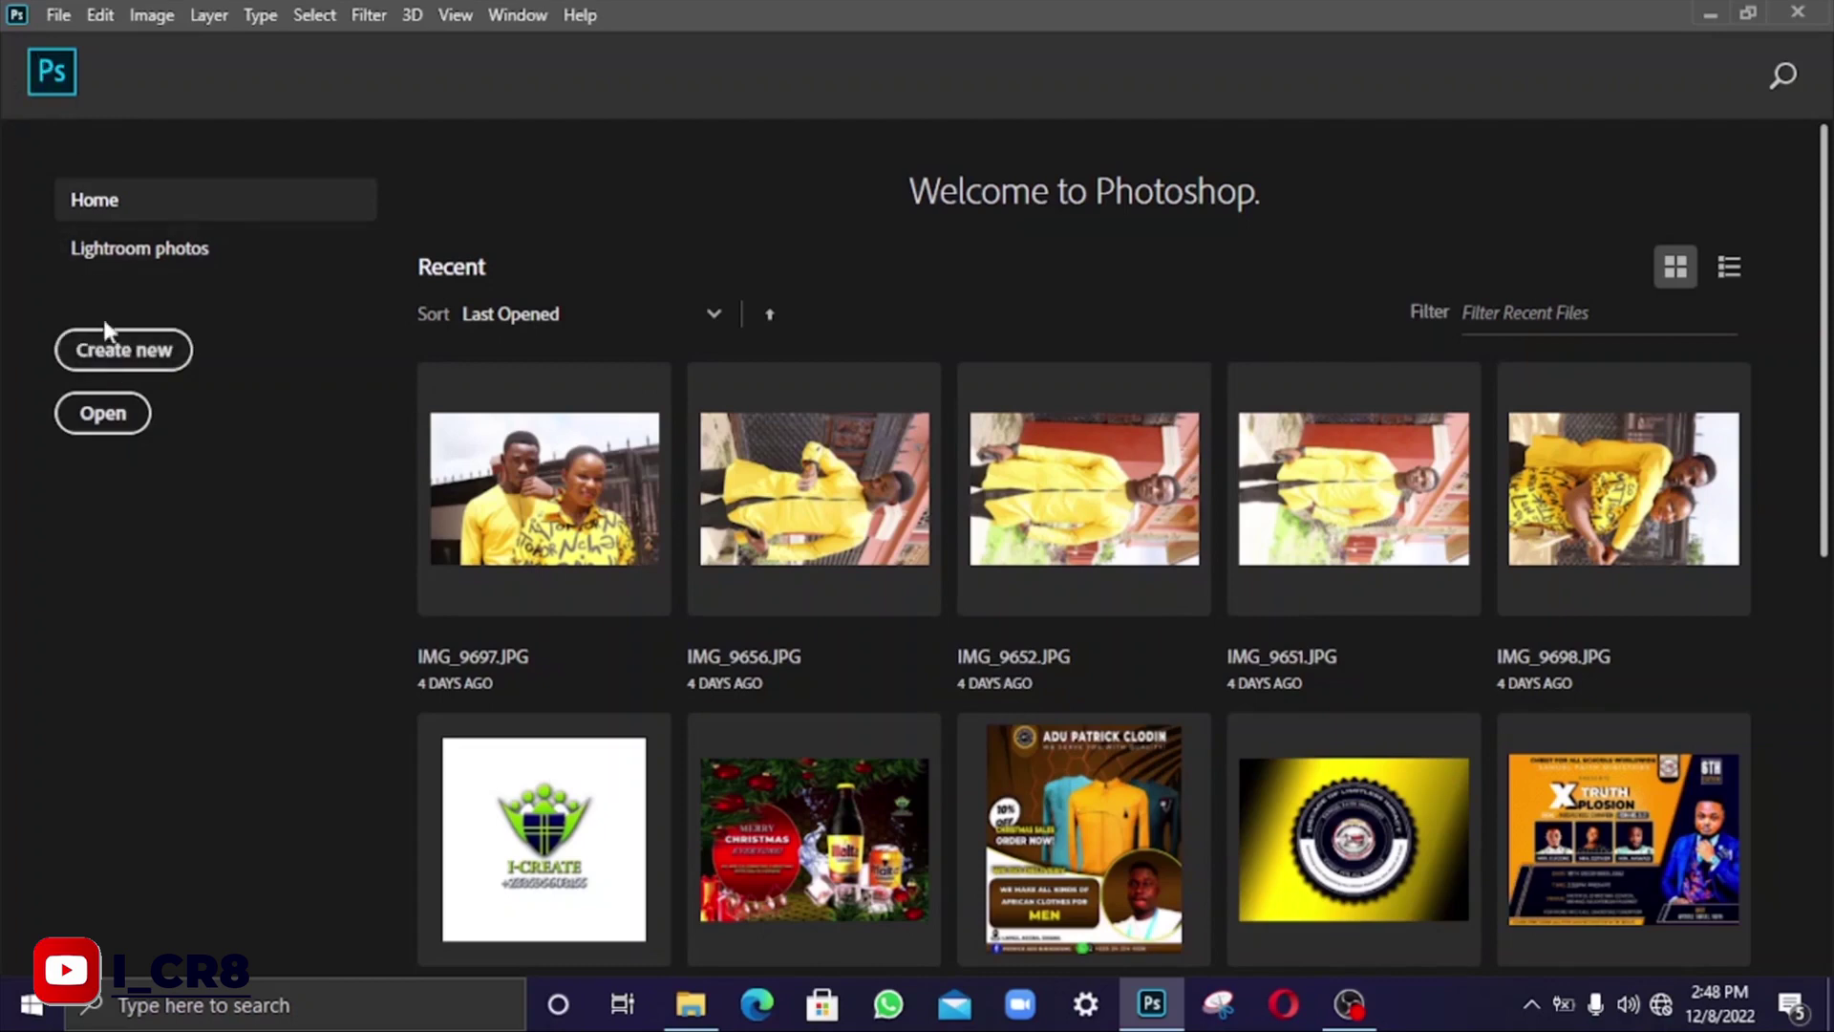
Step: Create a new document from the Default Photoshop Size preset, 7 x 5 inches at 300 pixels/inch in RGB Color with a white background
click(60, 15)
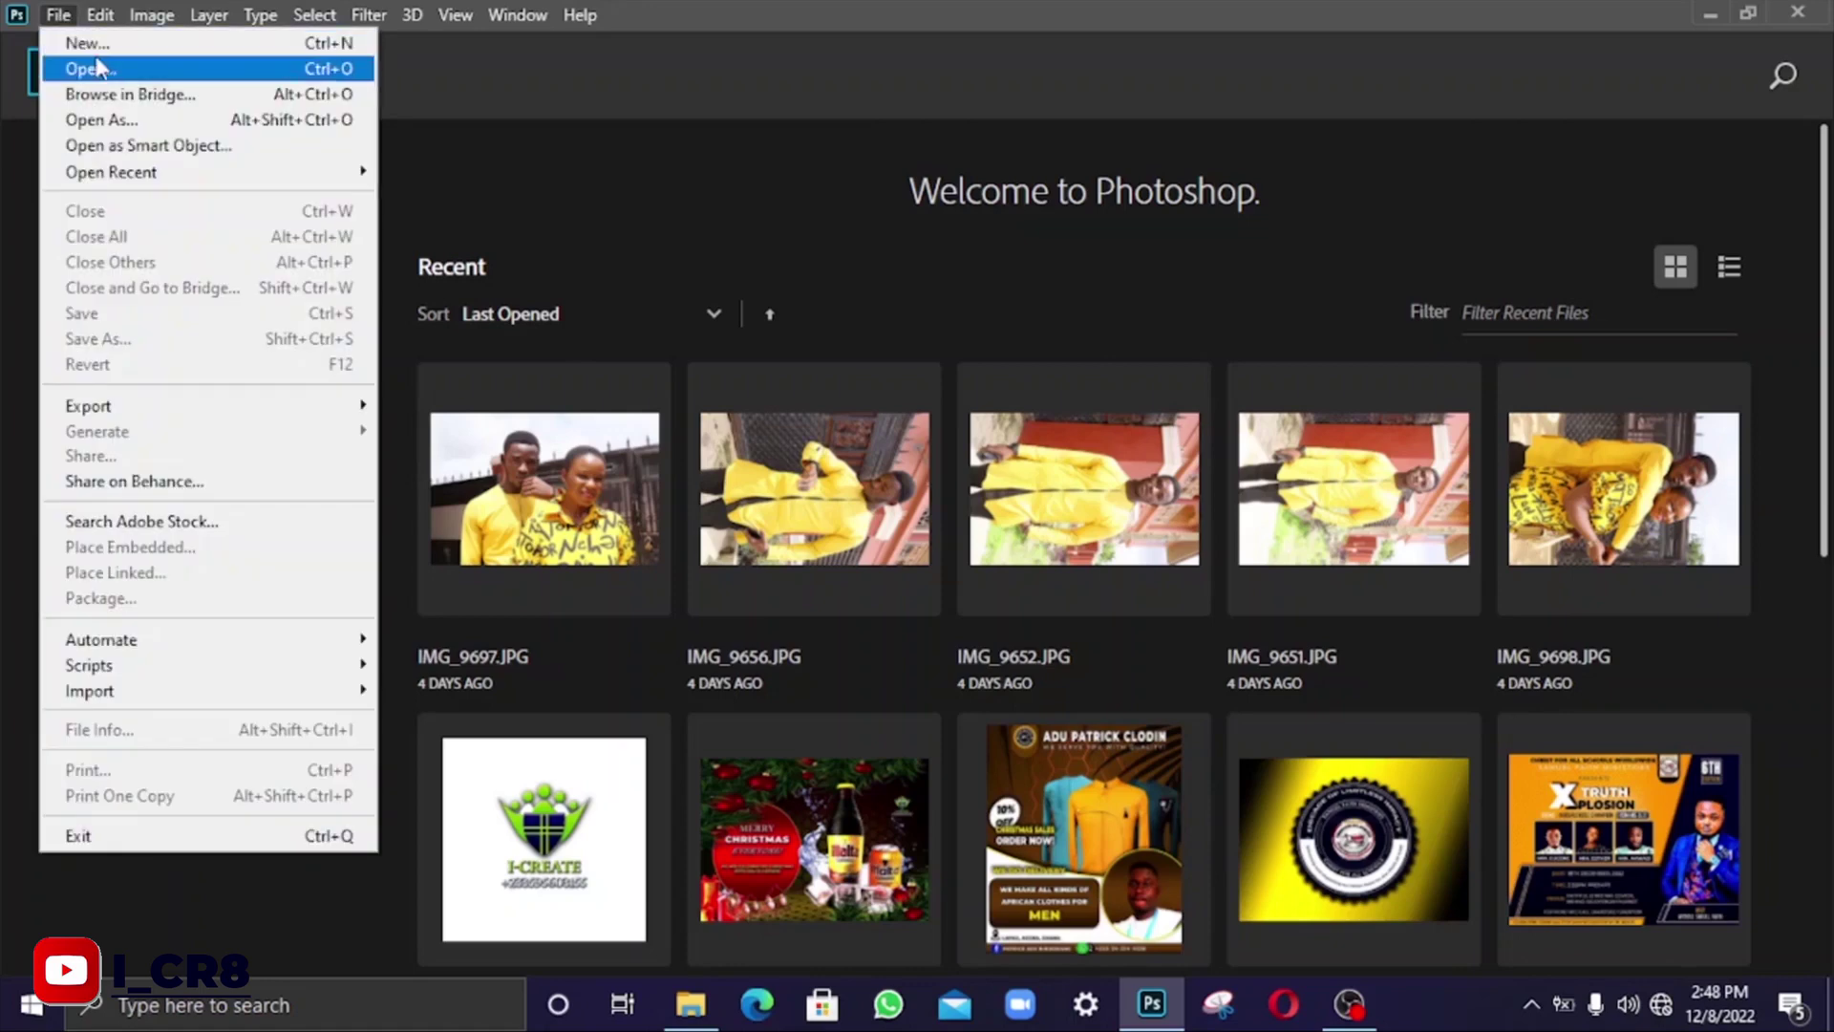
click(681, 124)
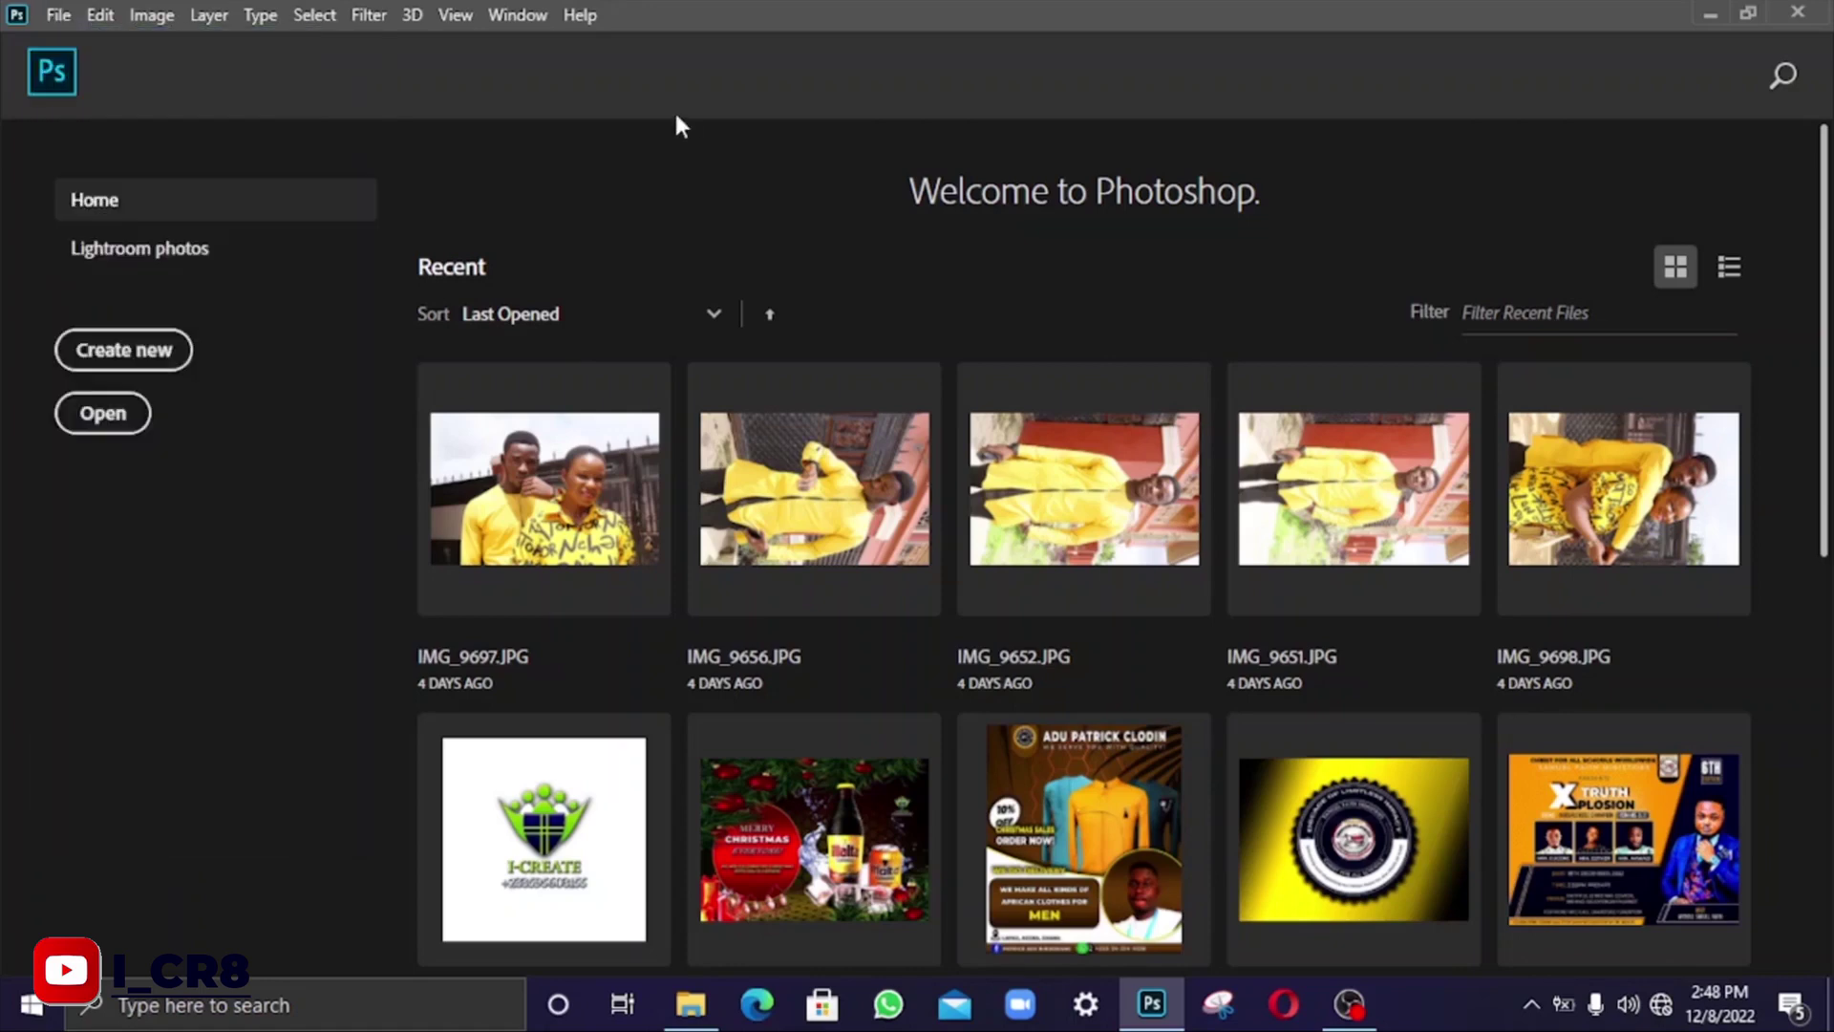
click(159, 365)
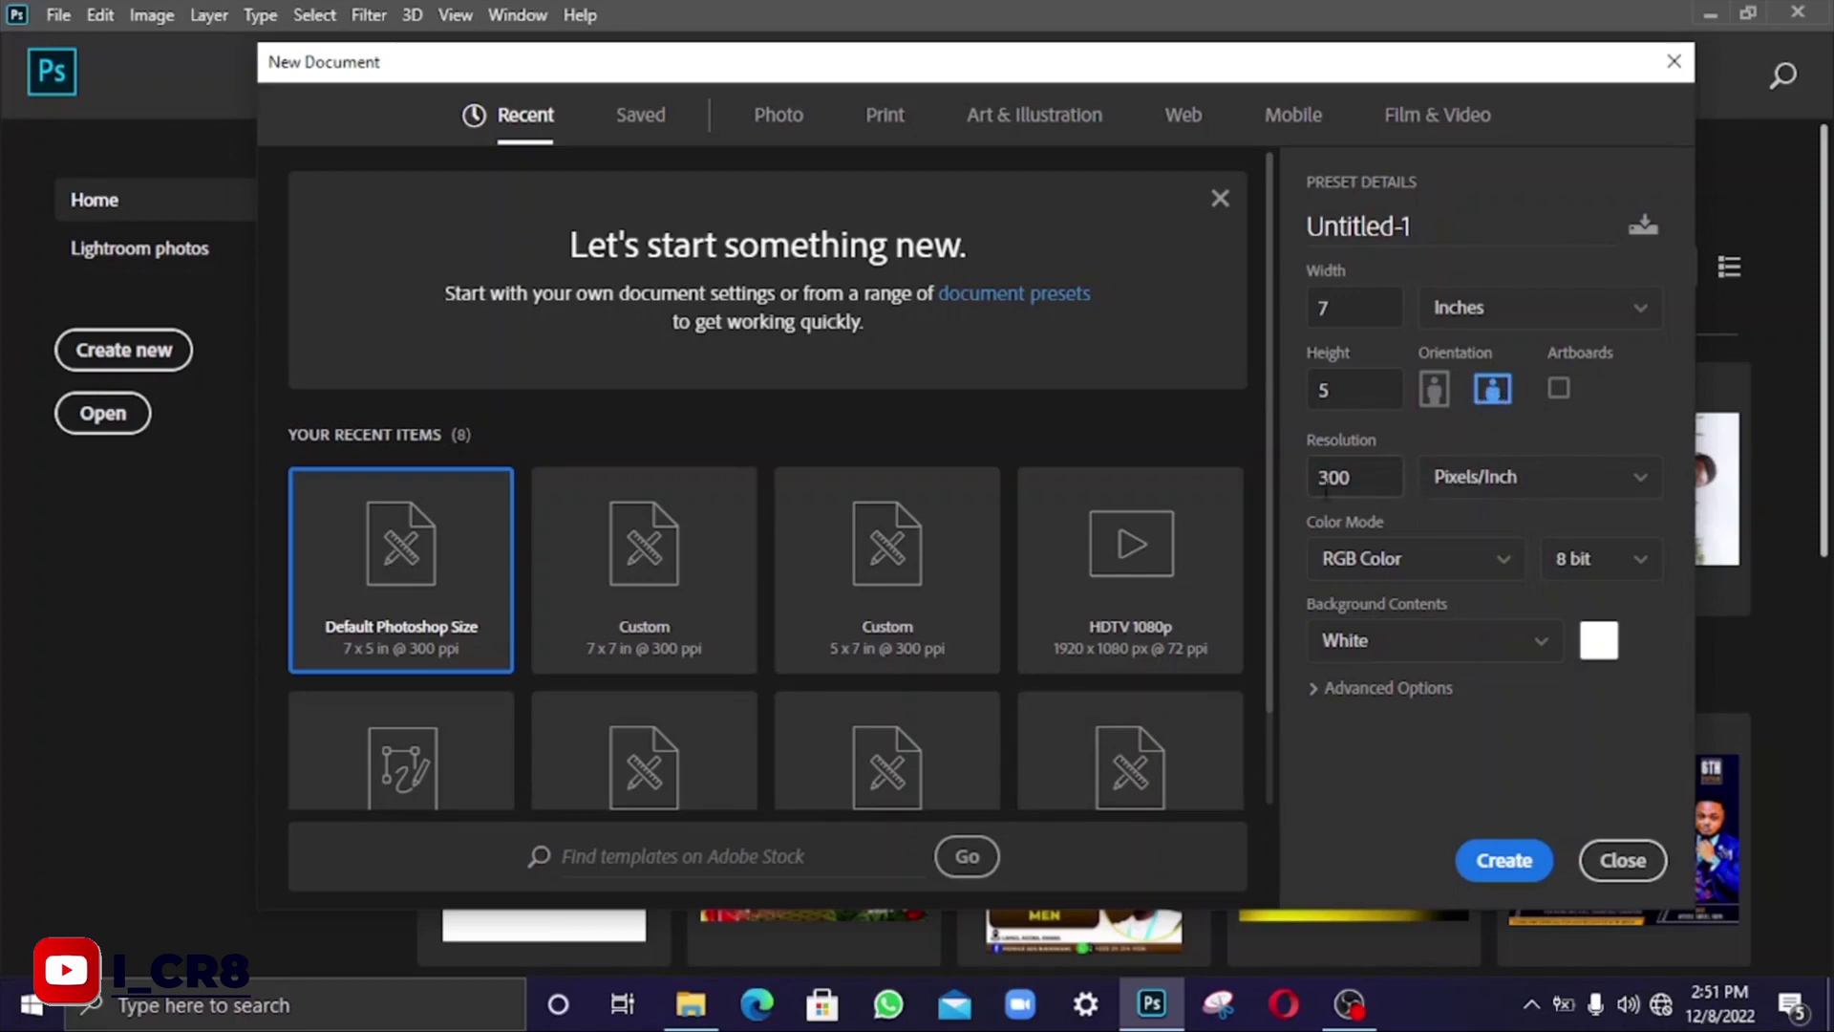
click(1643, 321)
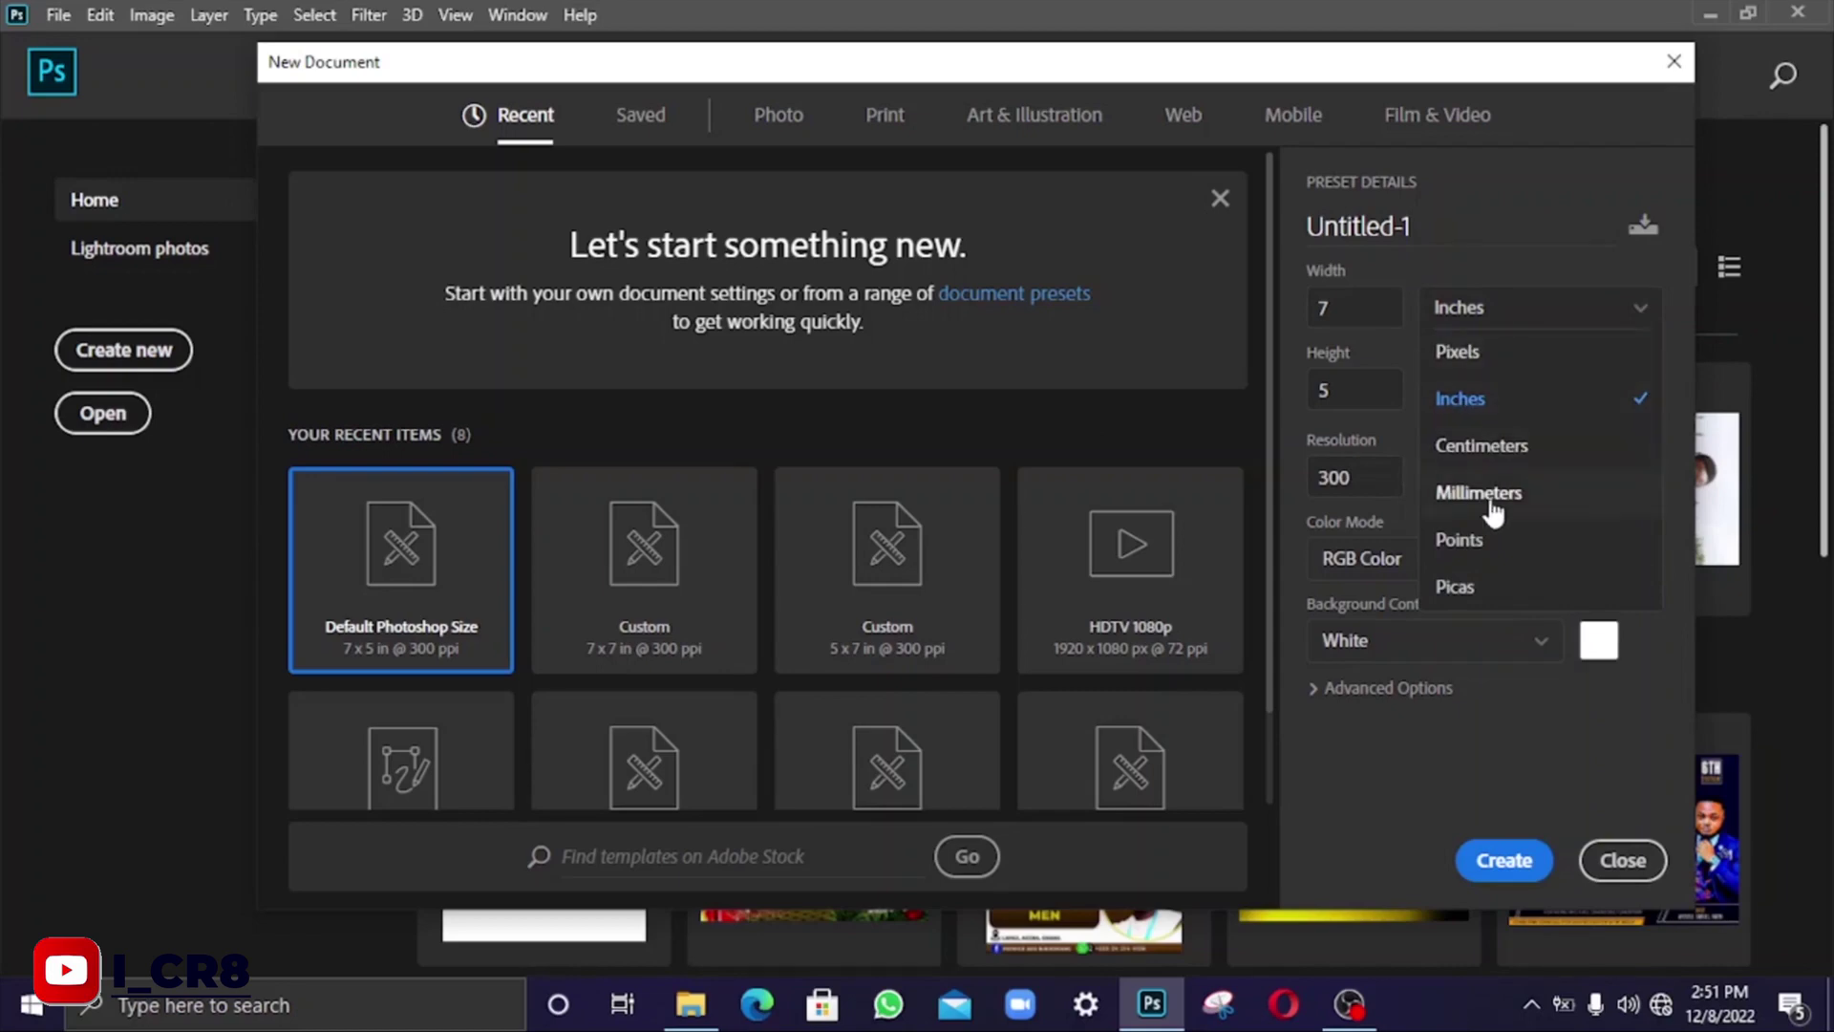
click(1506, 314)
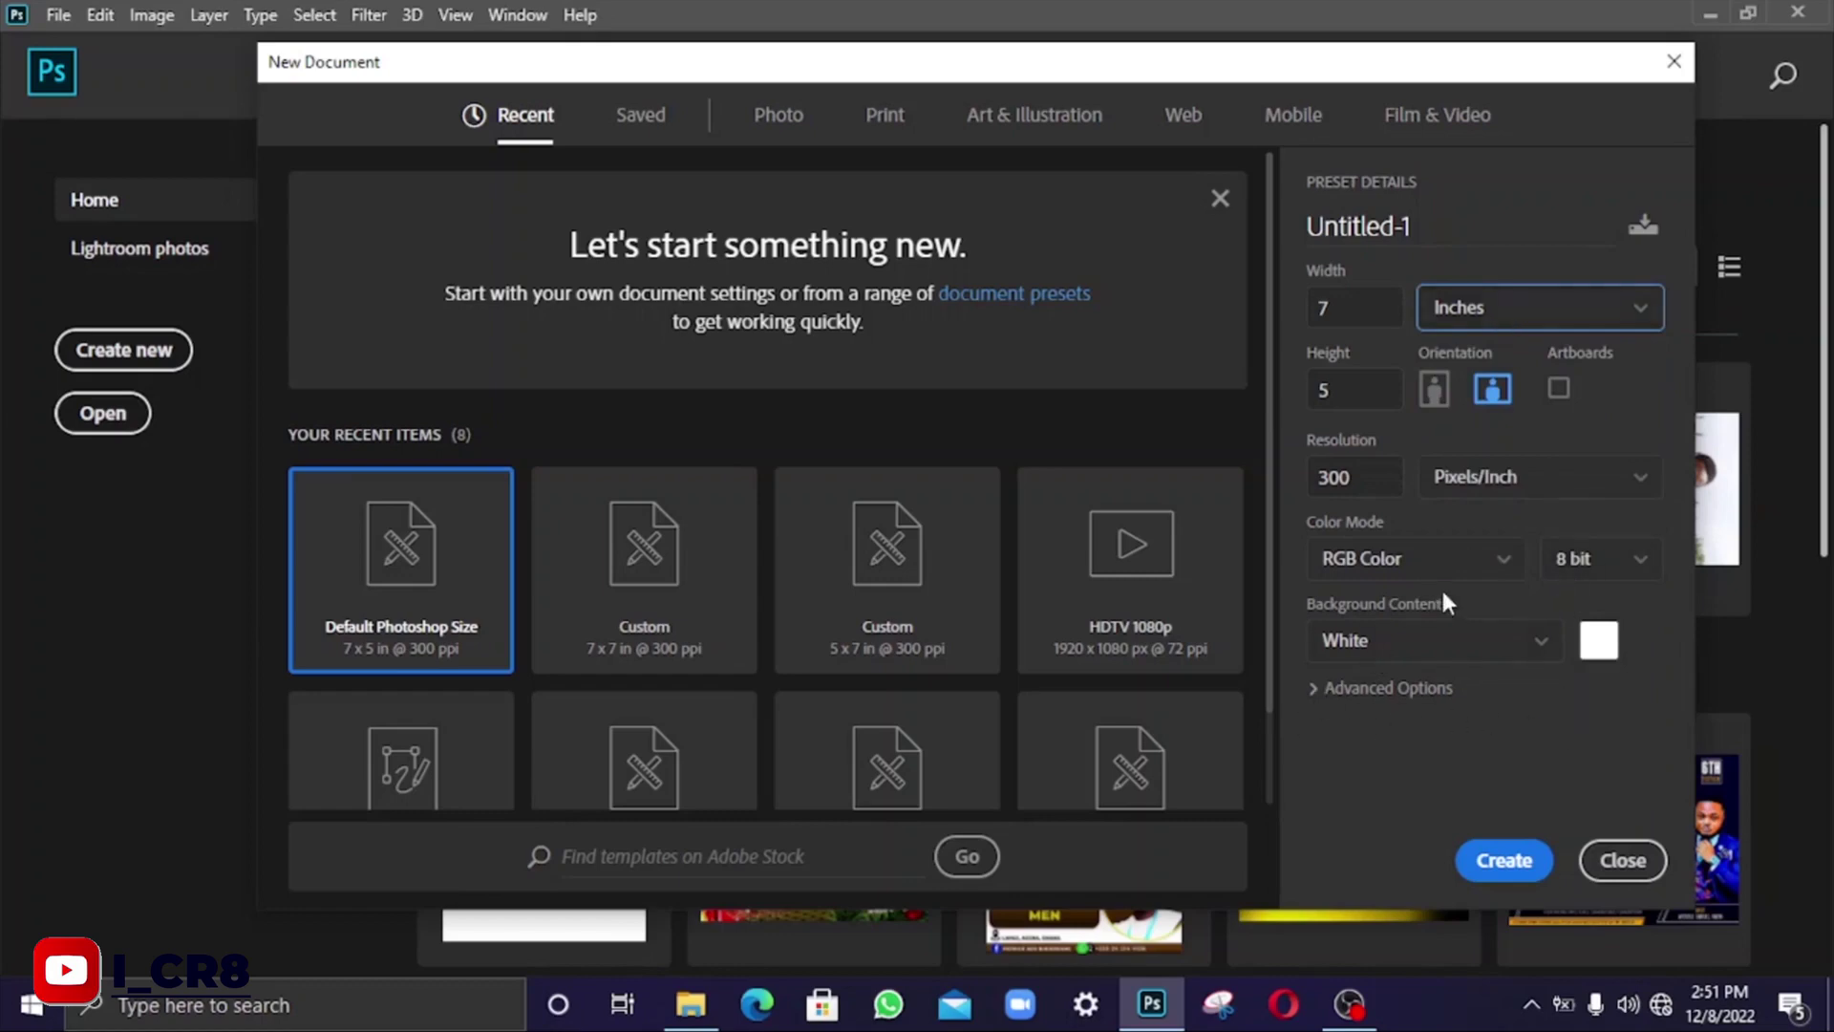
click(1526, 867)
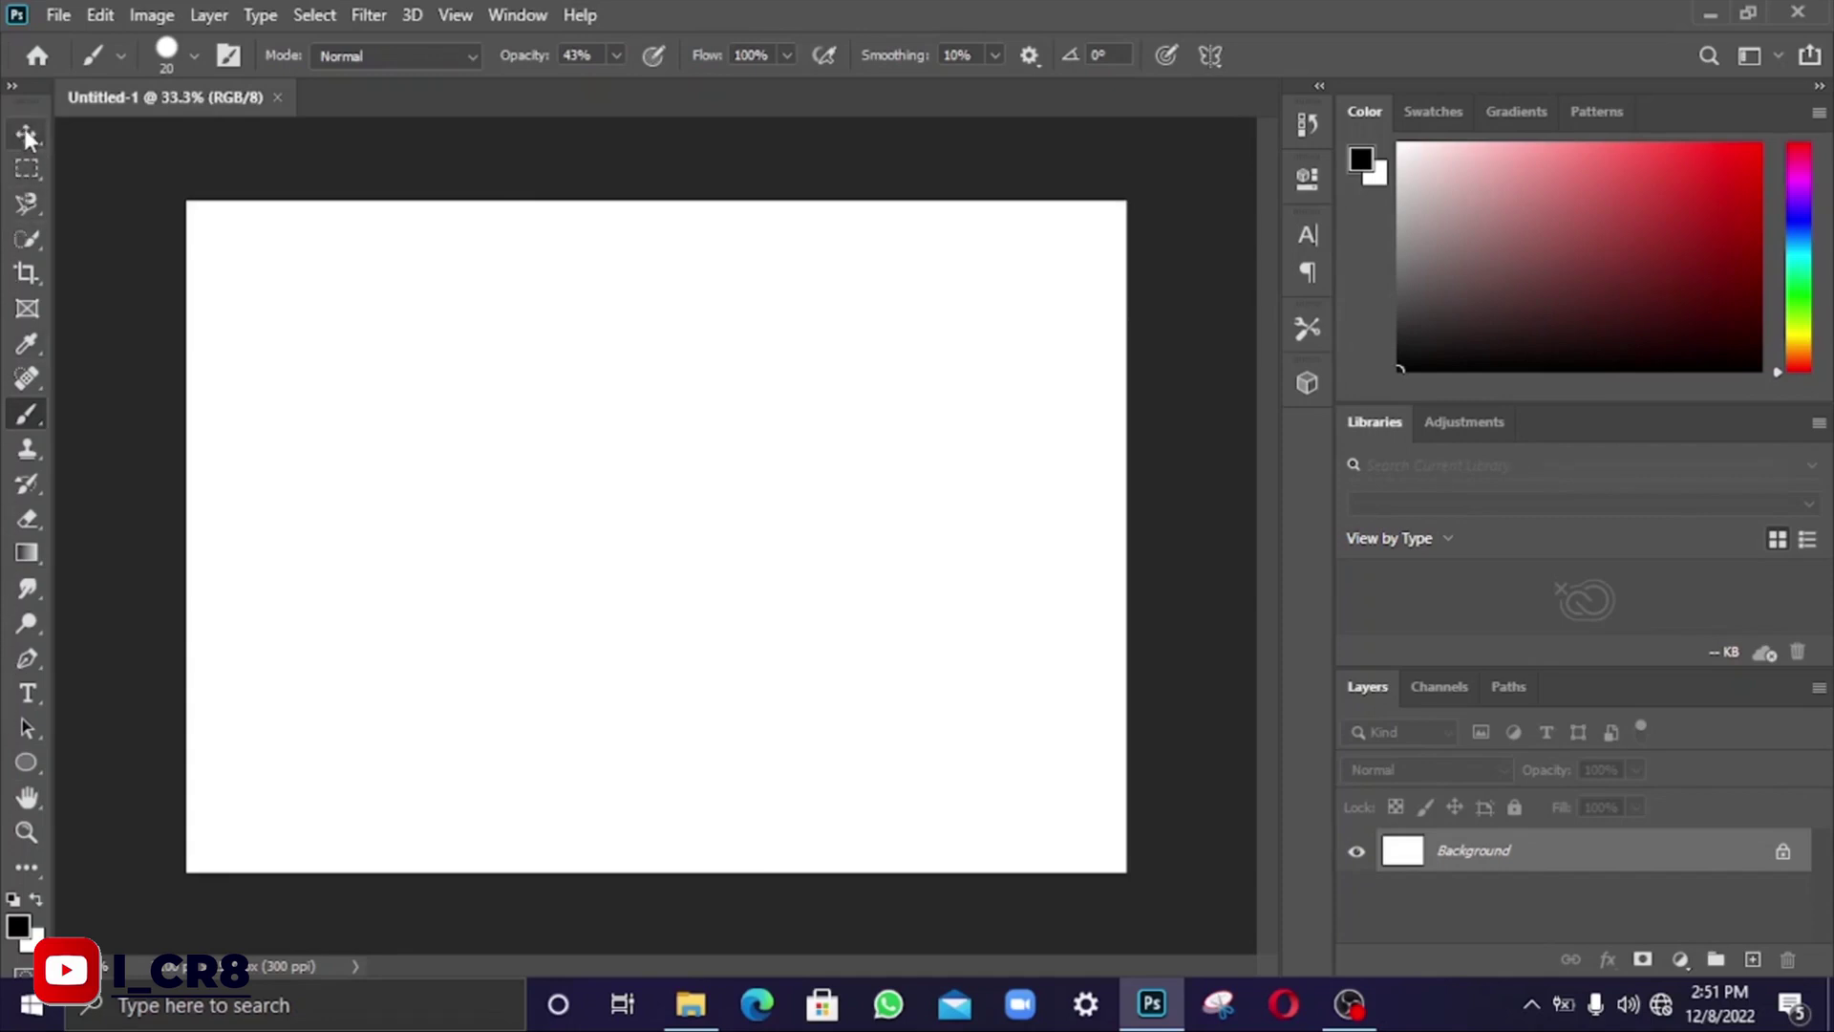
Step: Look through the lasso tool variants and the options of the Quick Selection, Move and Rectangular Marquee tools
click(23, 205)
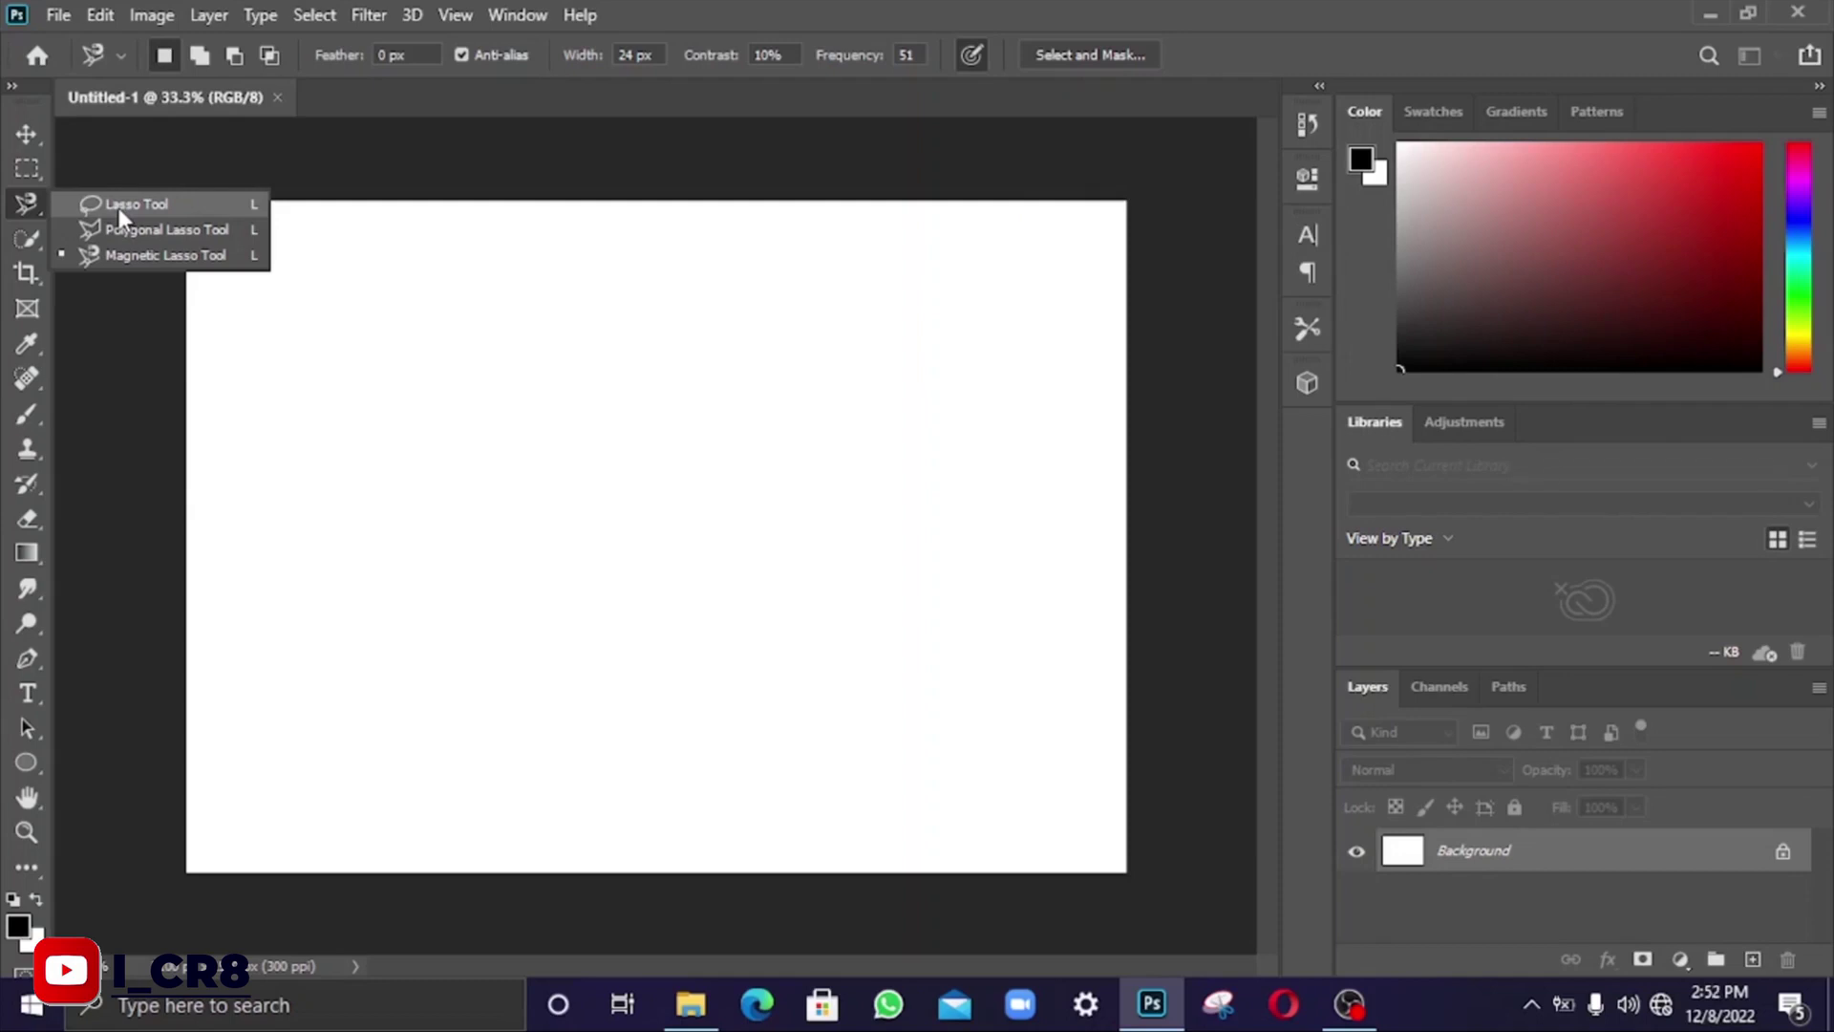
click(24, 247)
click(24, 247)
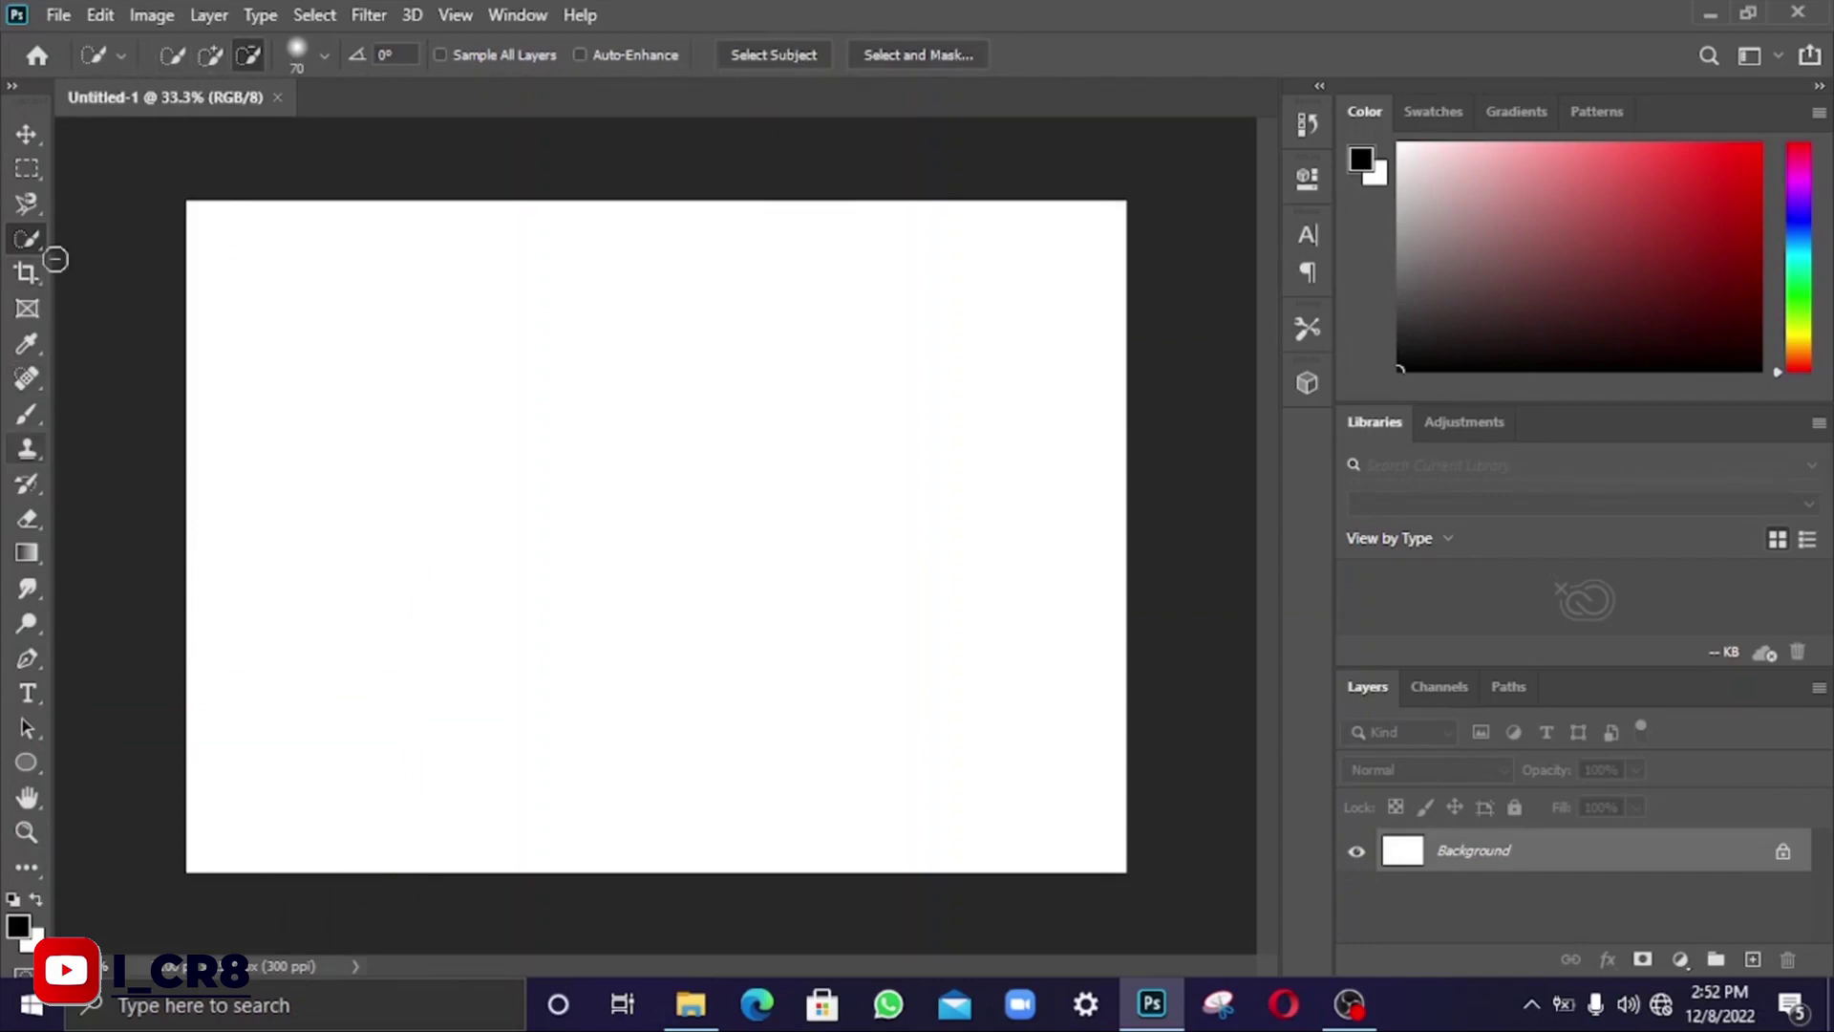
click(26, 140)
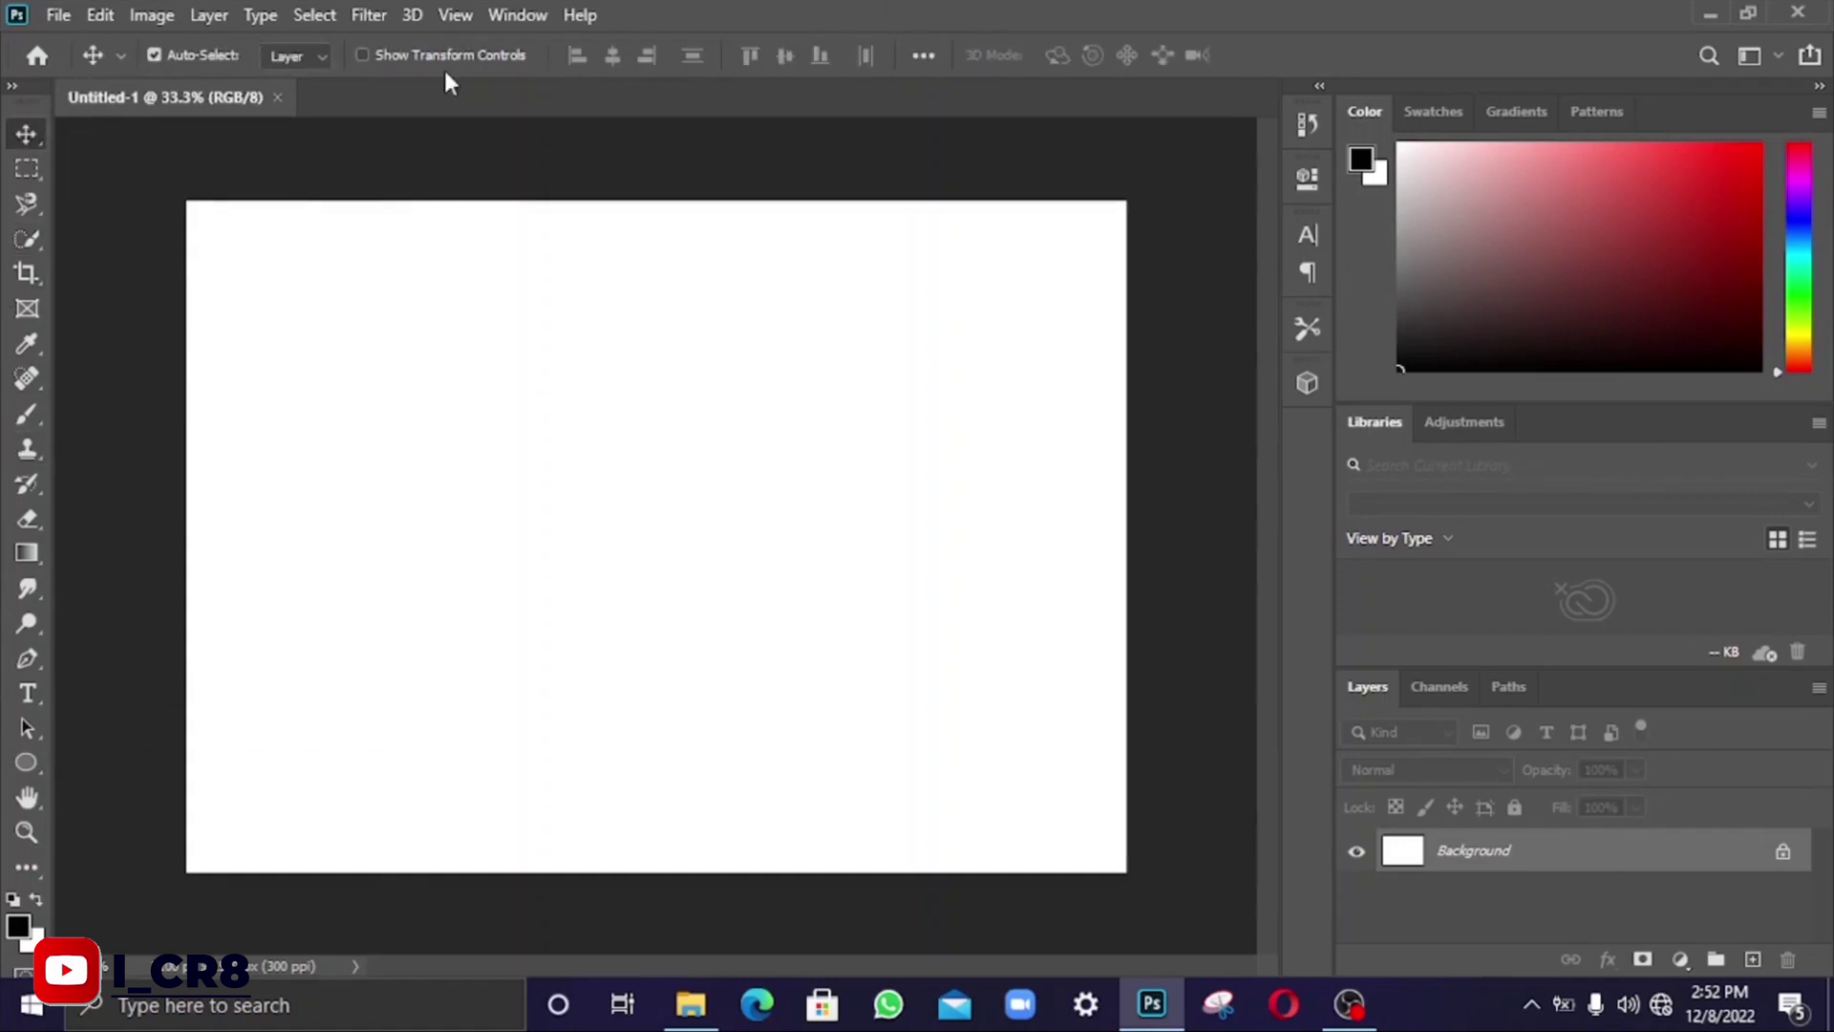
click(26, 170)
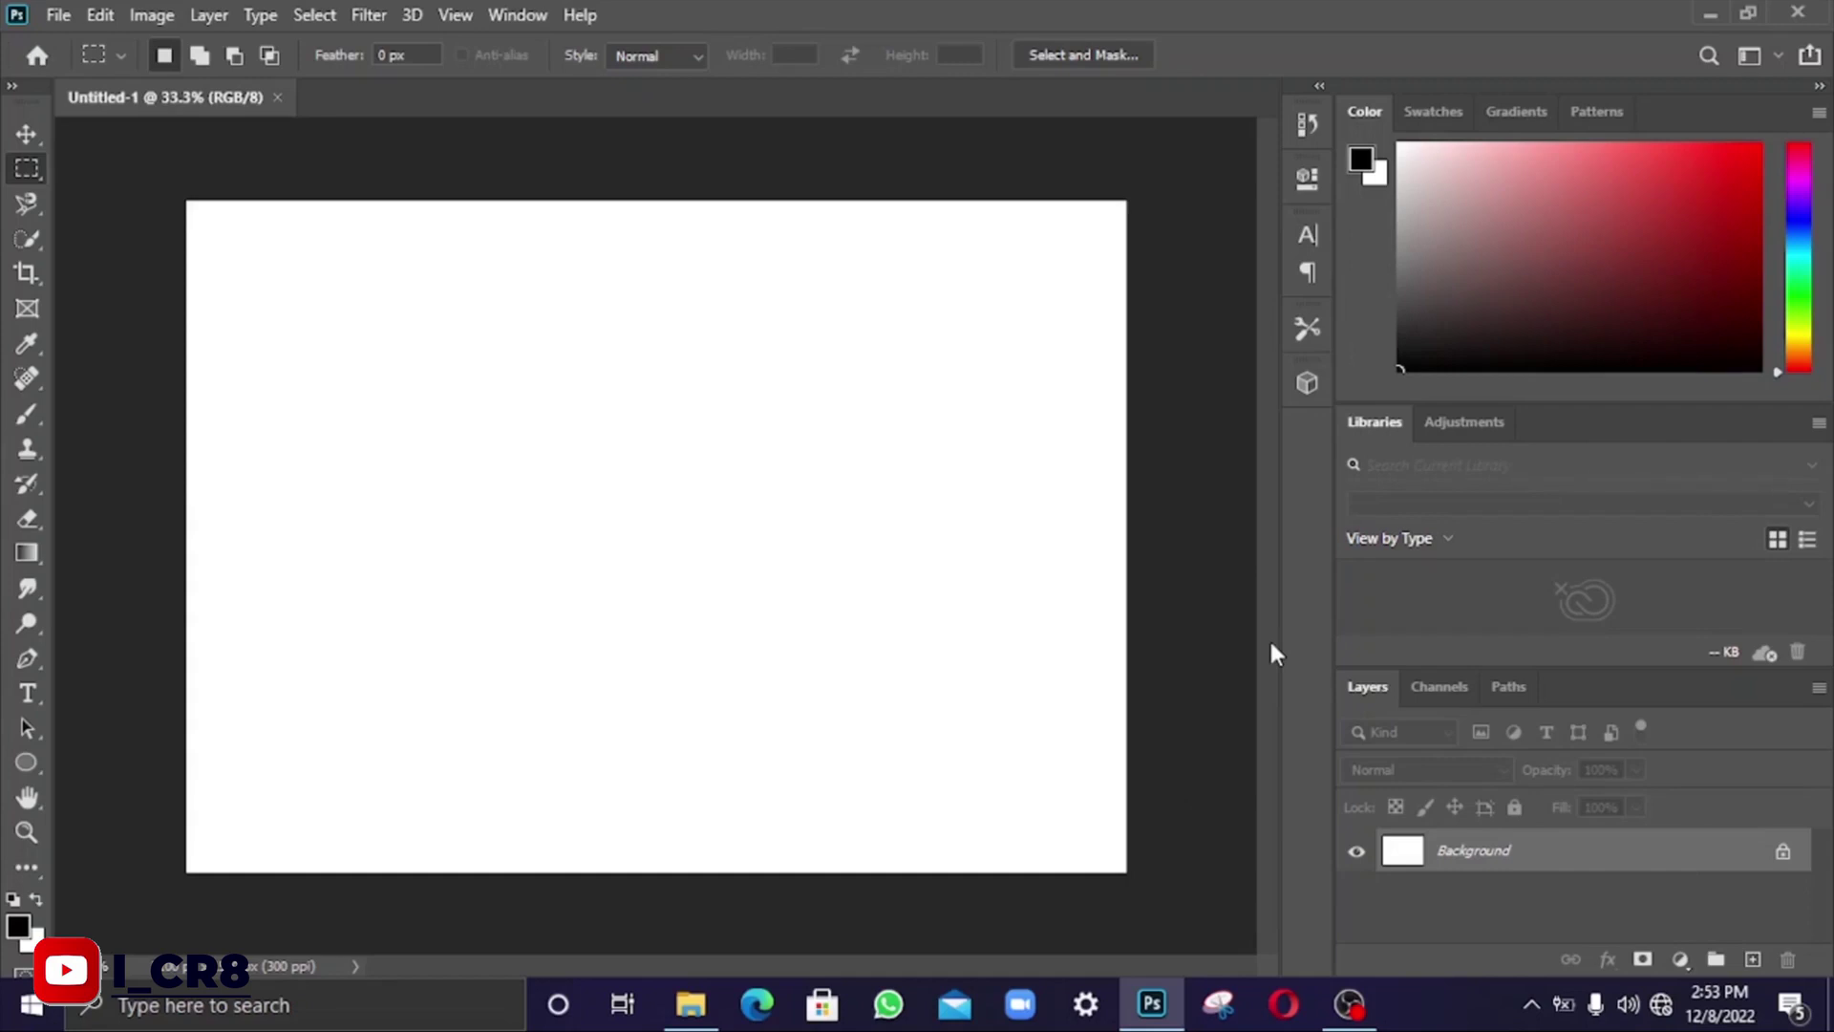
Step: Add an empty layer above the Background layer and delete it again
click(1753, 959)
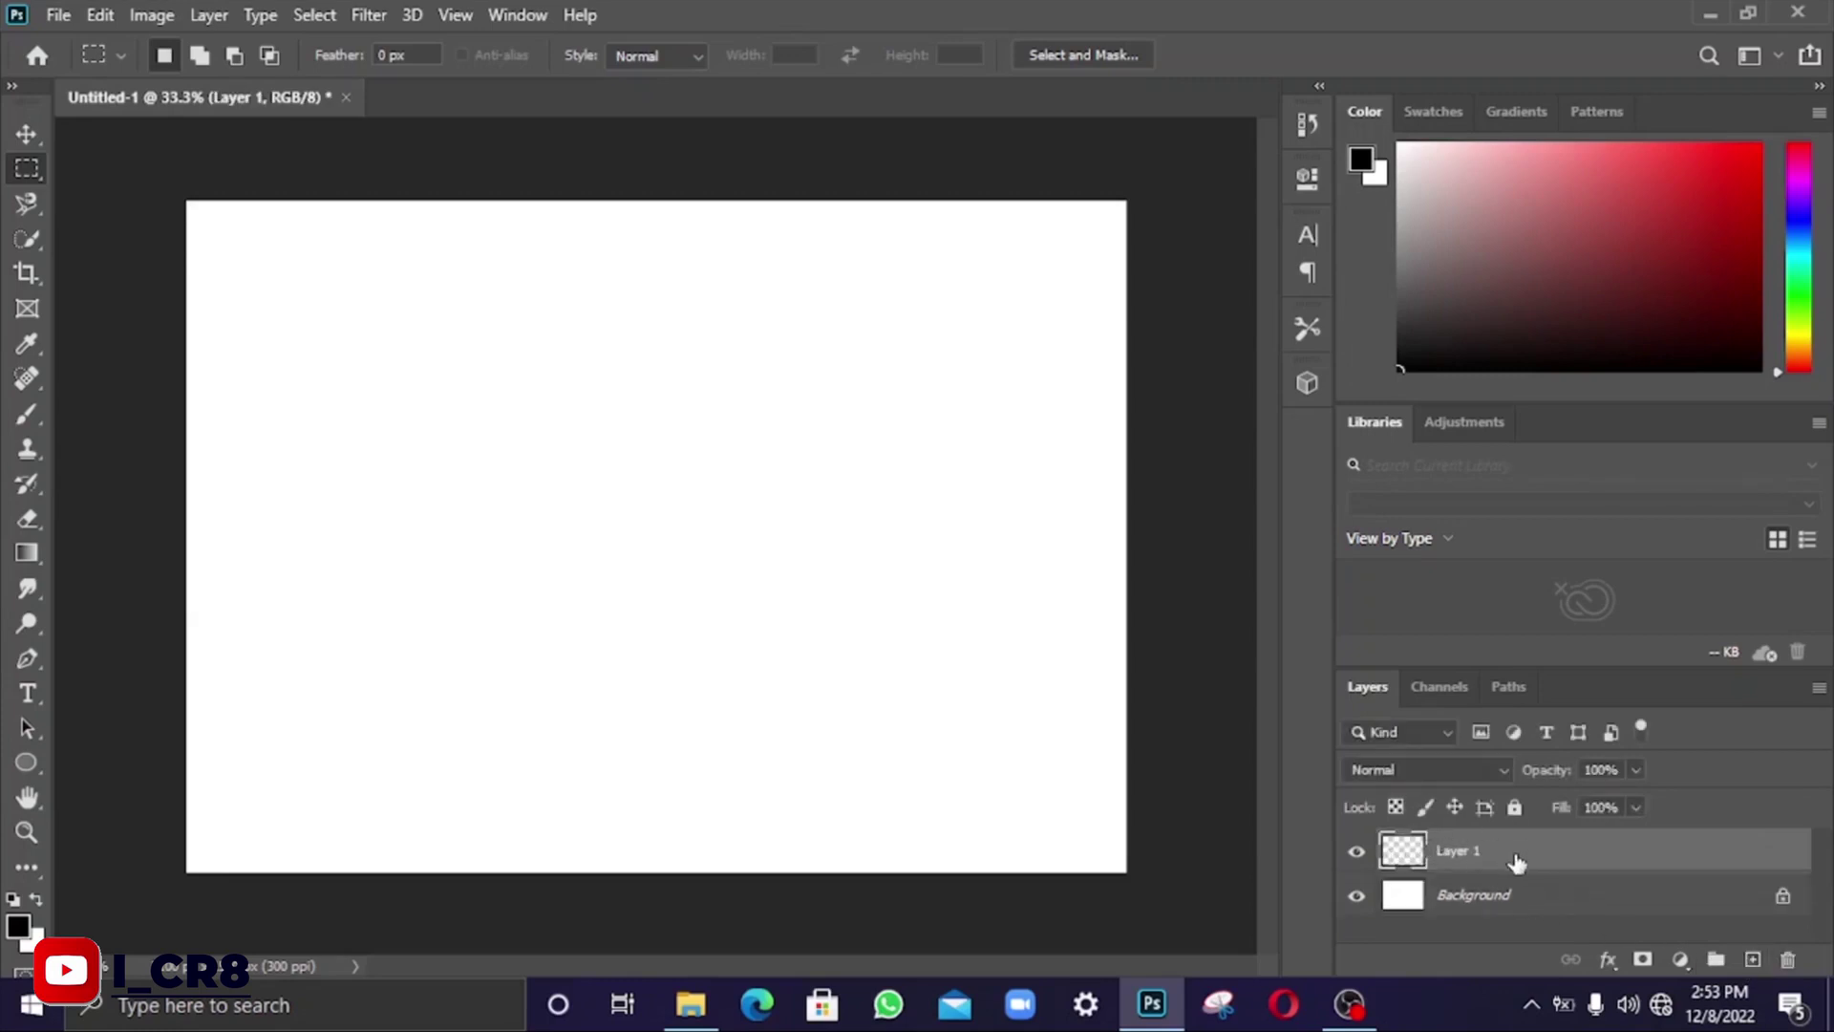
click(1790, 961)
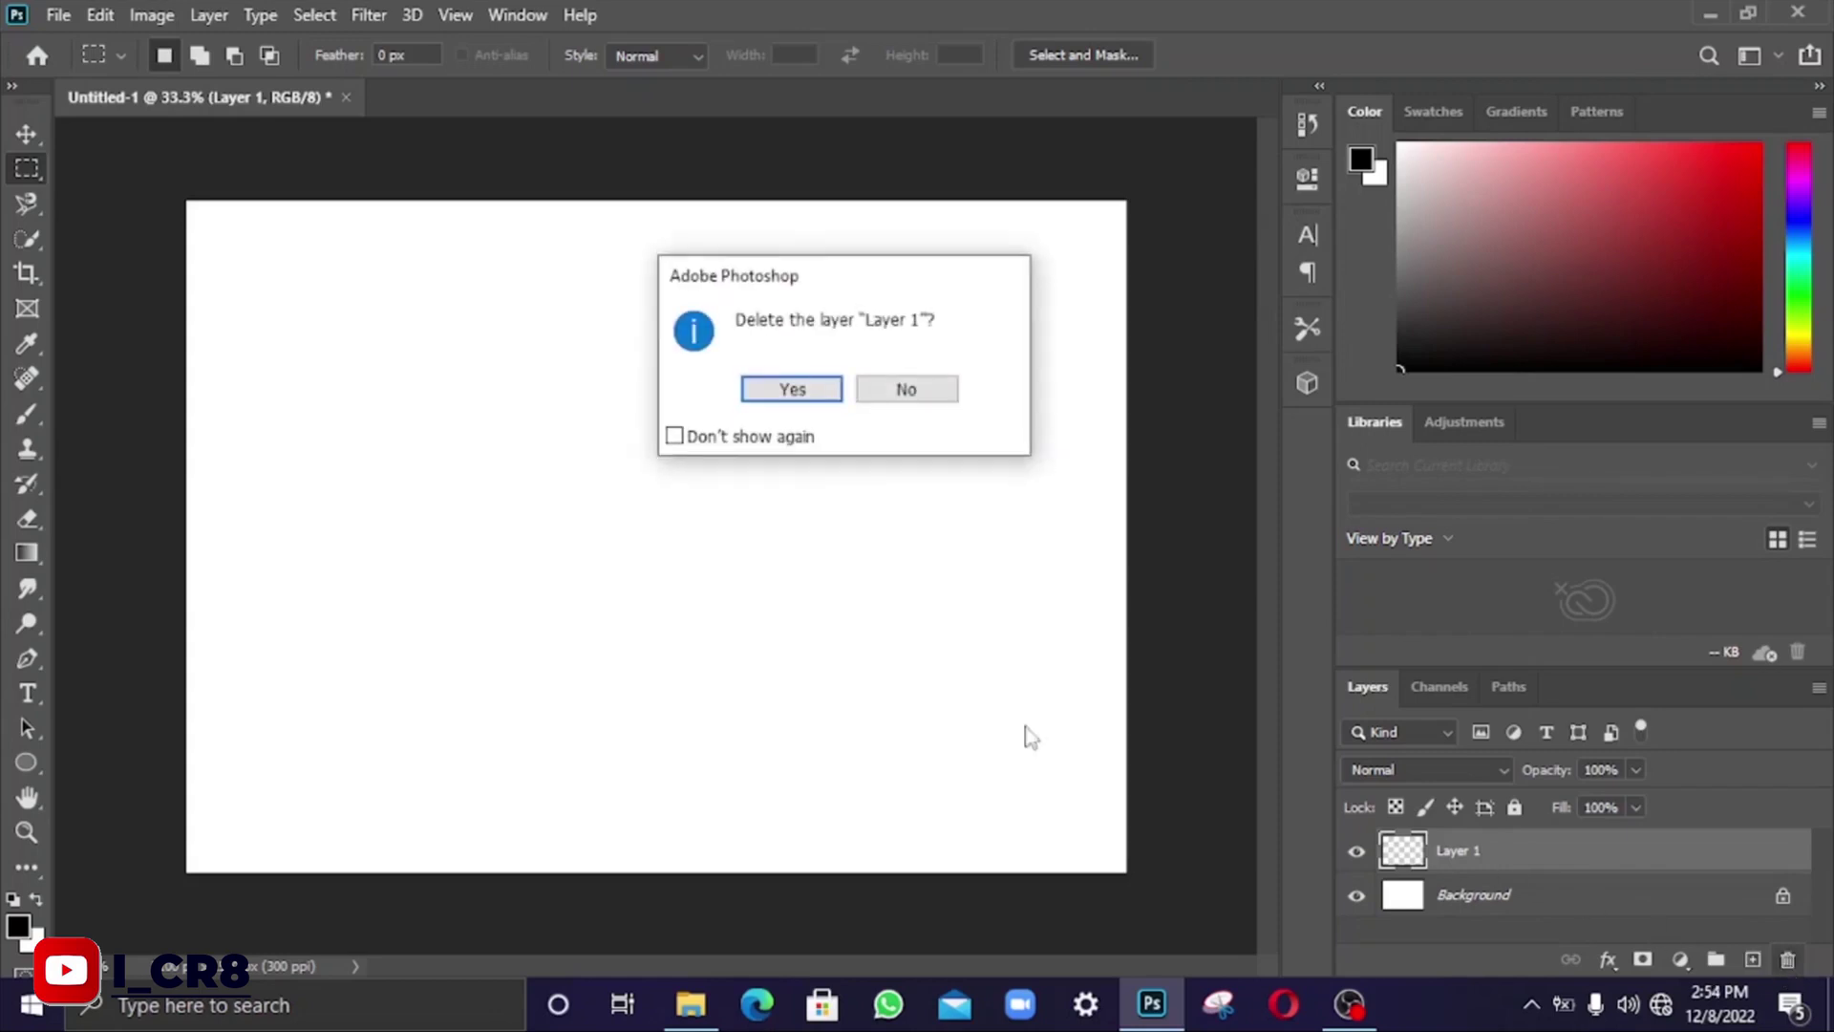
click(777, 401)
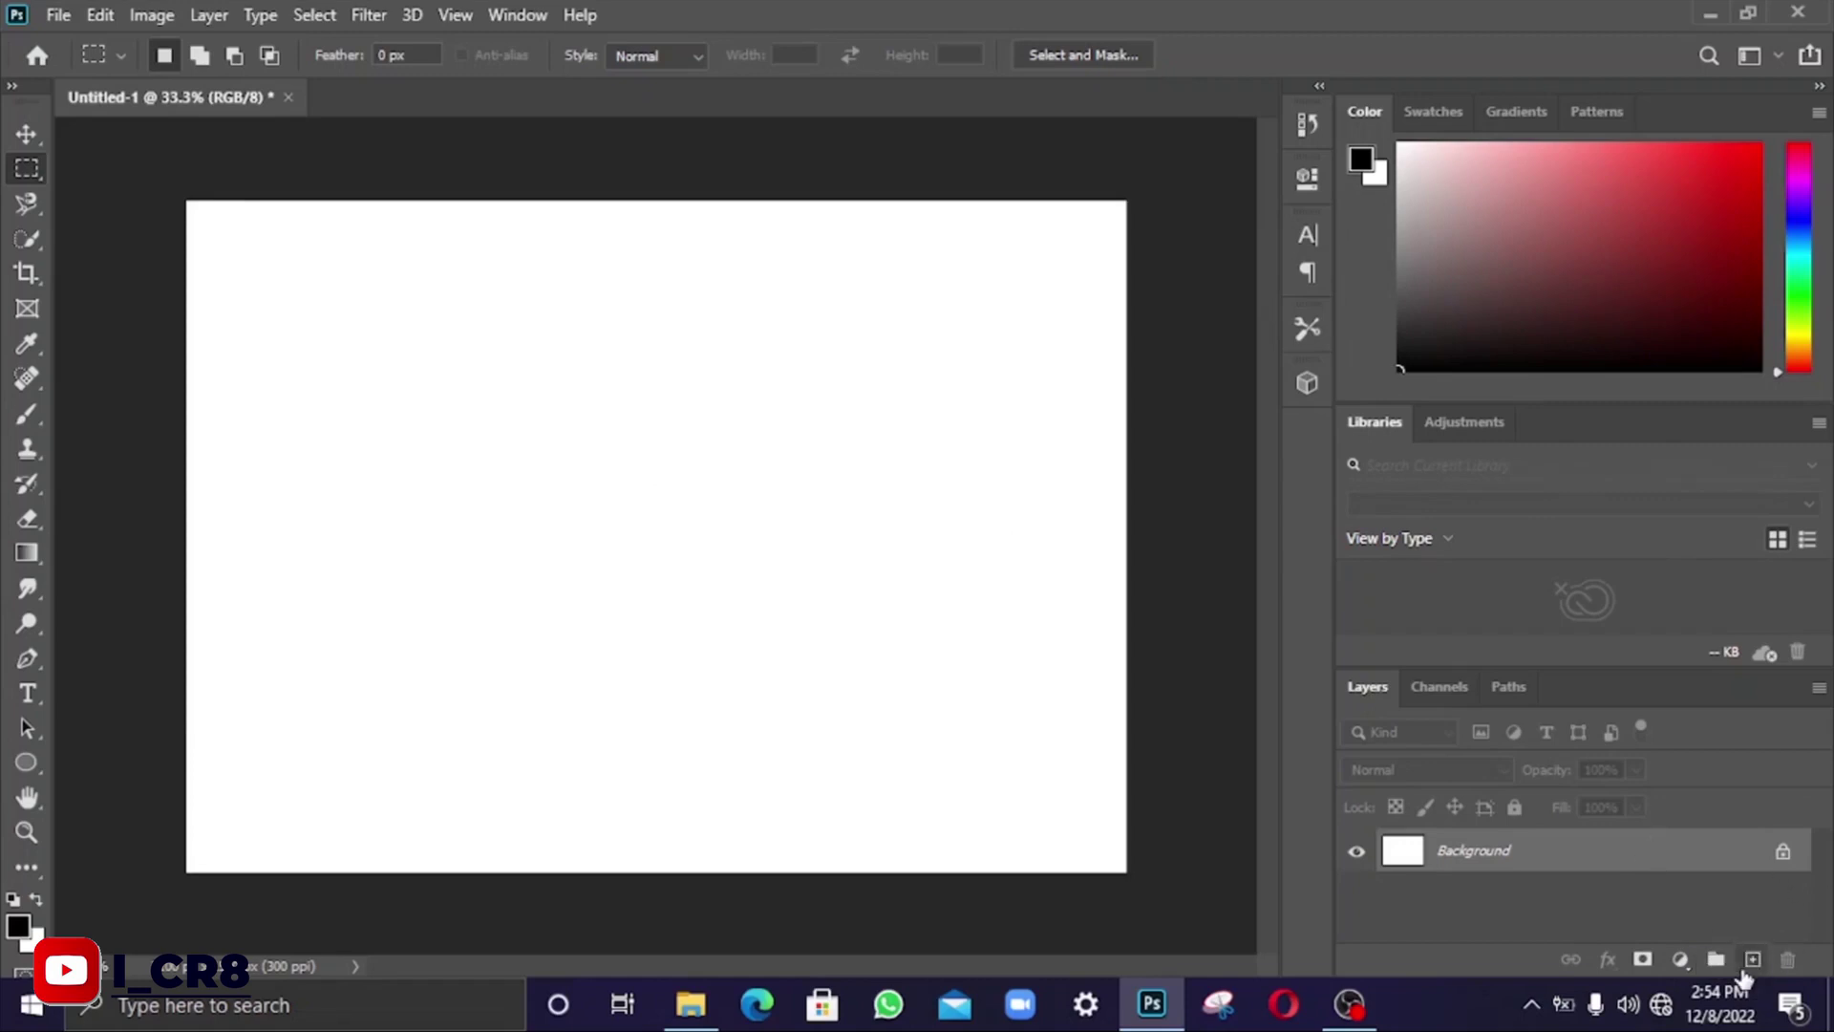
Step: Add two empty layers above the Background and try to group them together with the locked Background layer
click(1753, 960)
click(1753, 960)
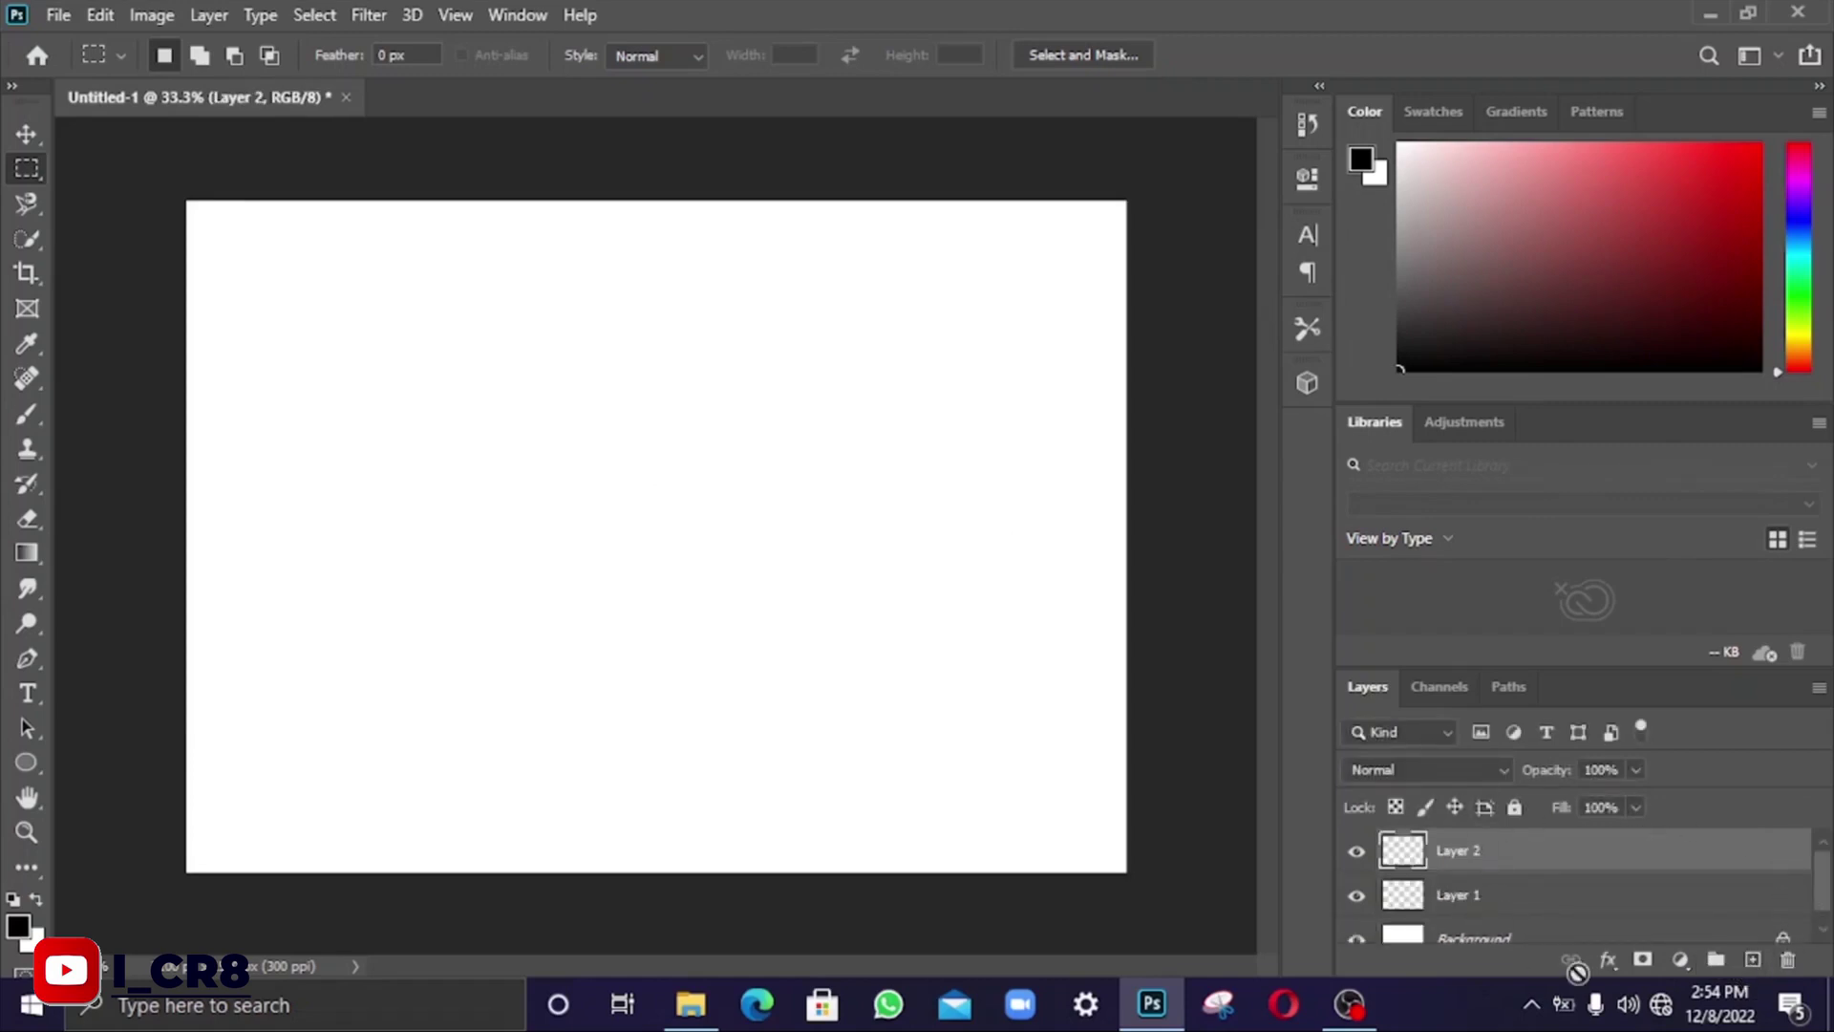
shift+click(1580, 902)
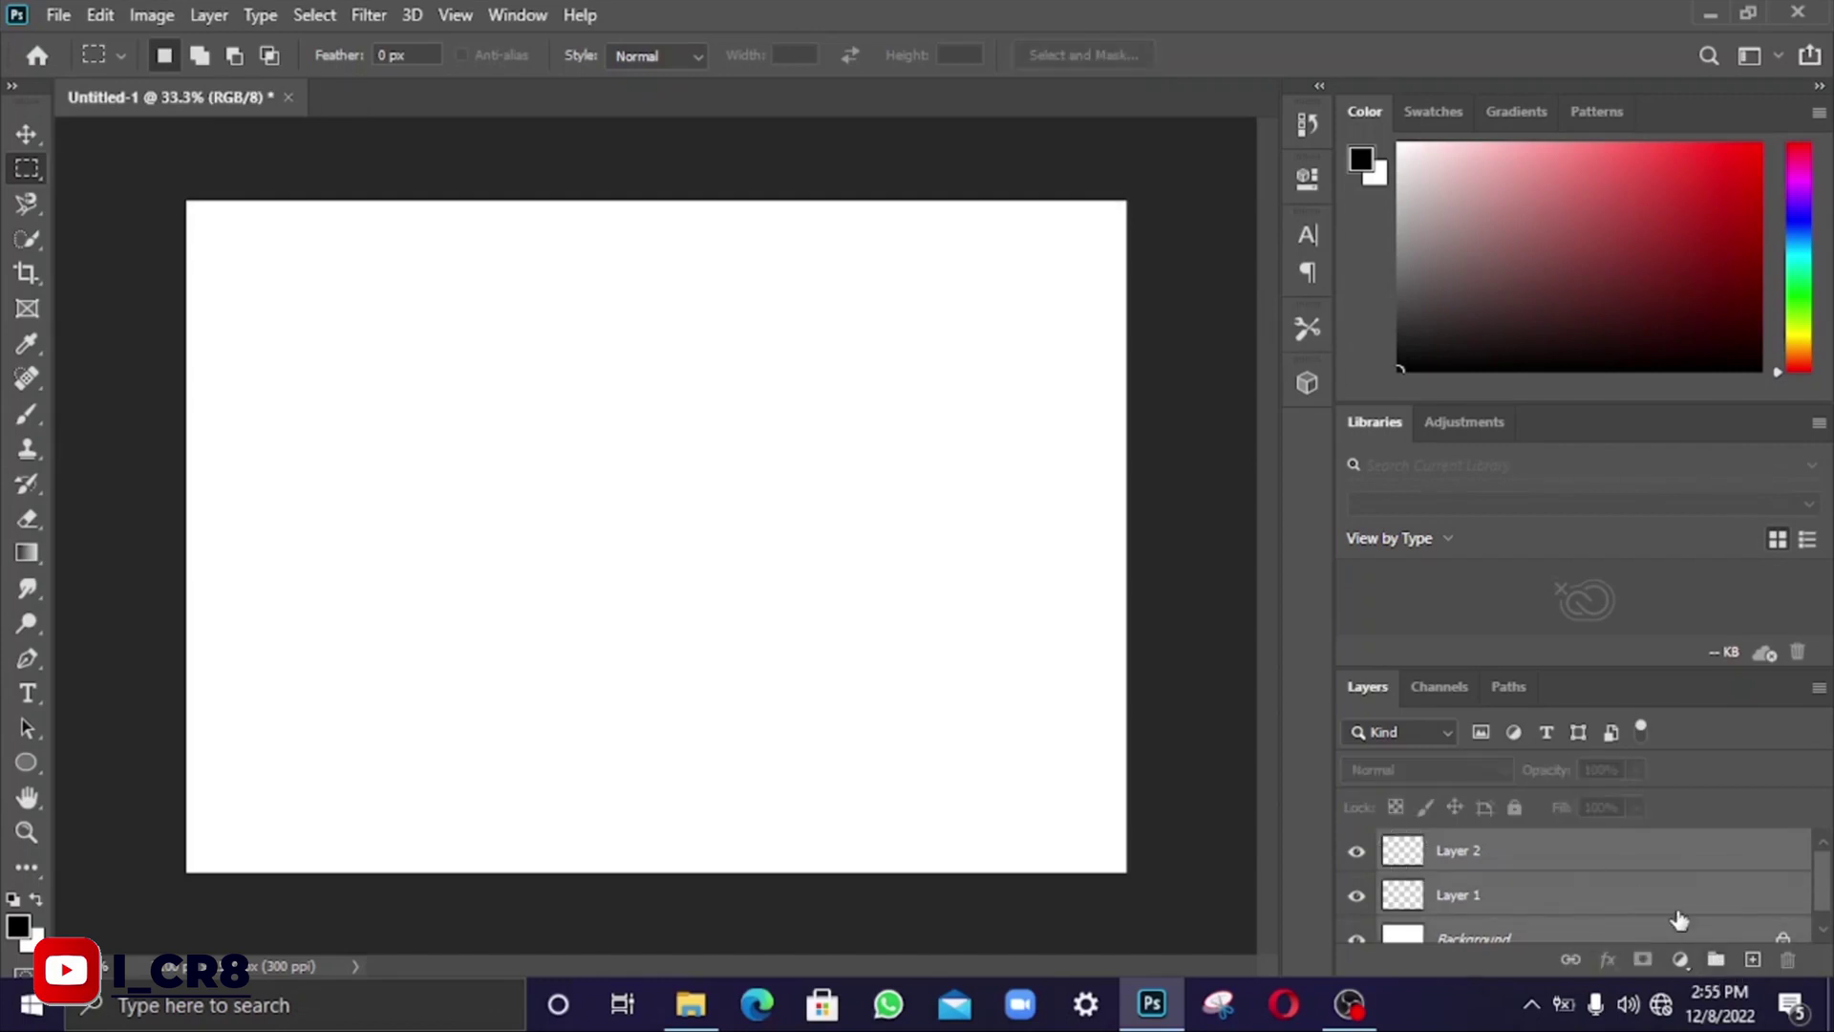
drag(1674, 900, 1717, 959)
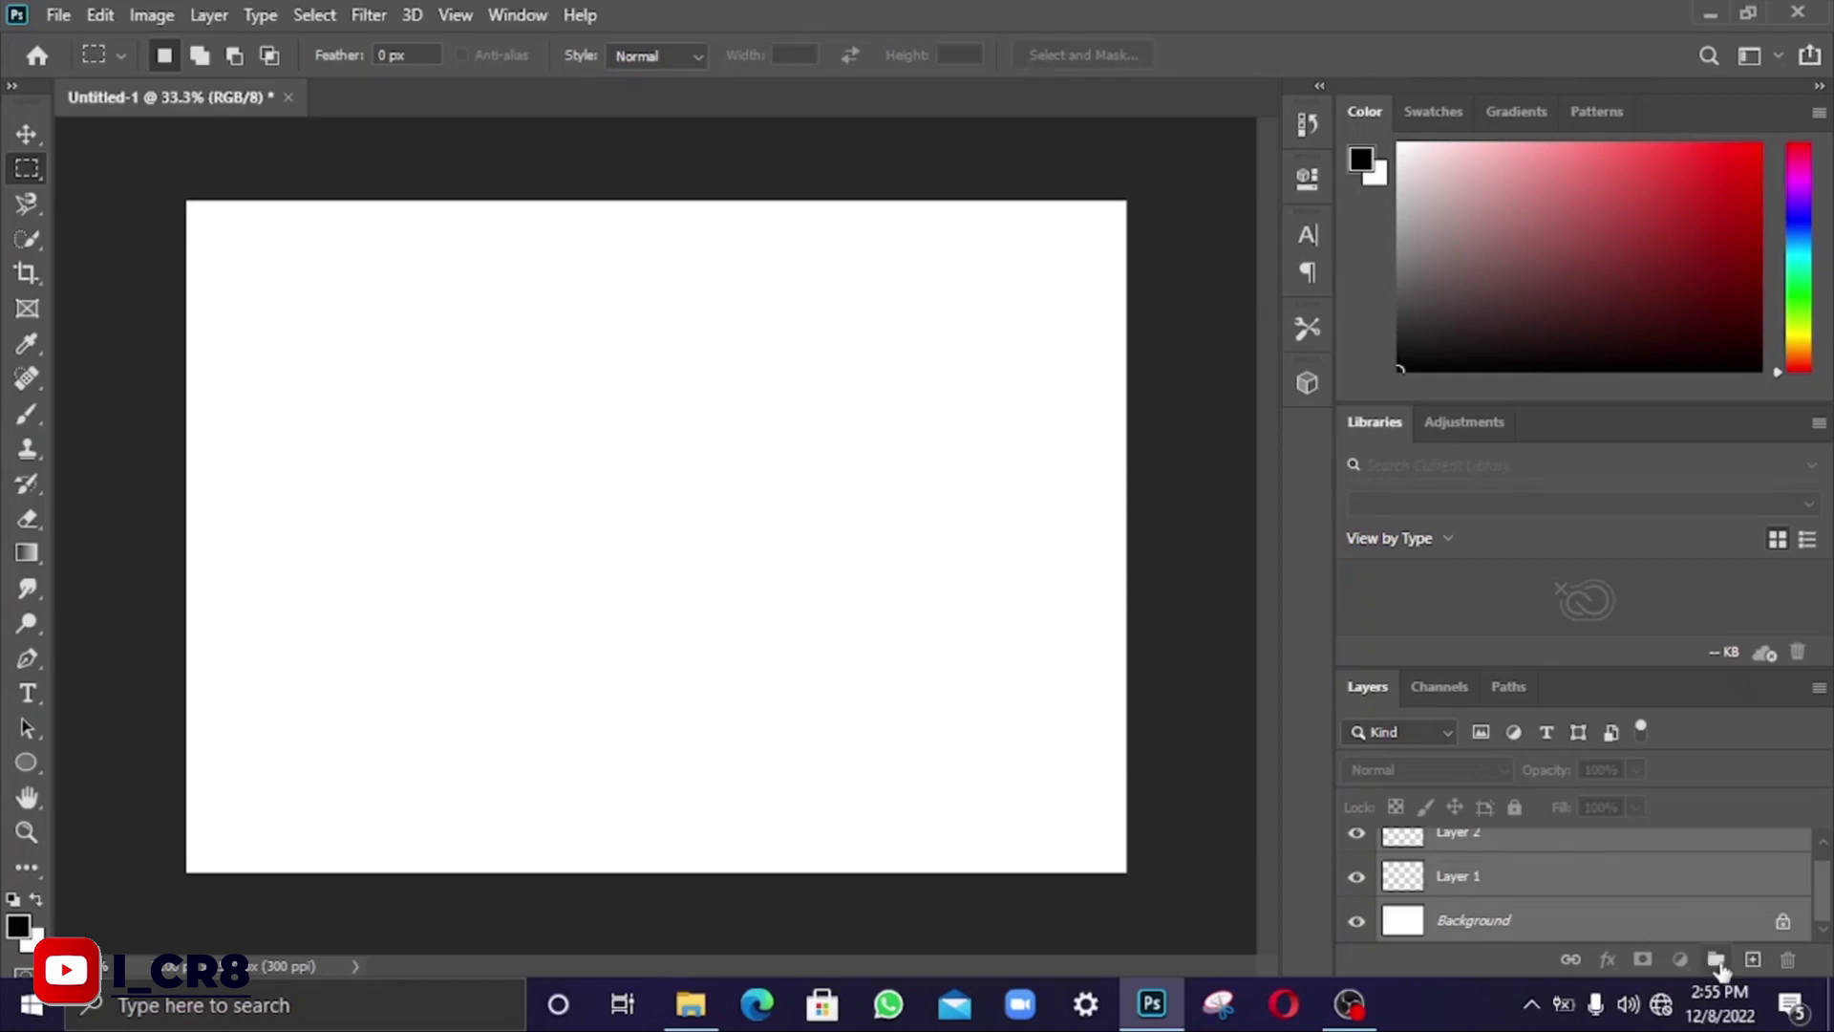
Step: Unlock the Background layer and put it in one group together with Layer 1 and Layer 2
click(1783, 925)
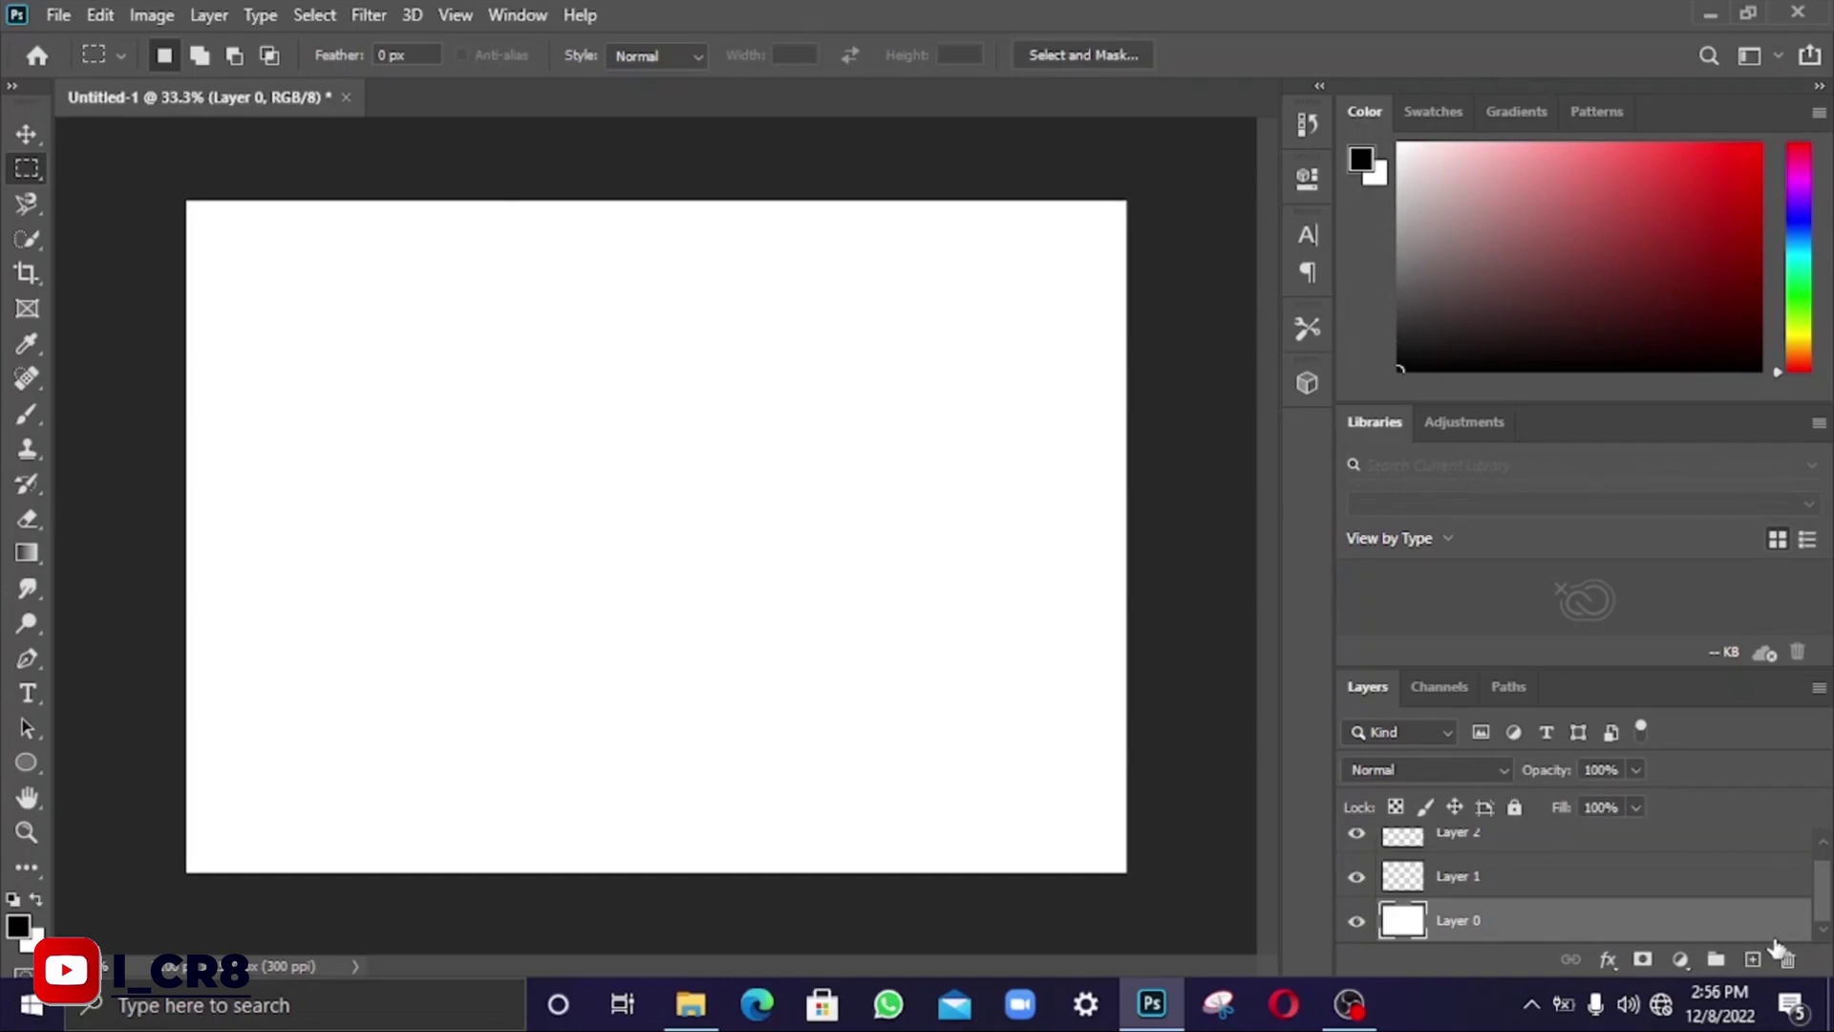
shift+click(1718, 845)
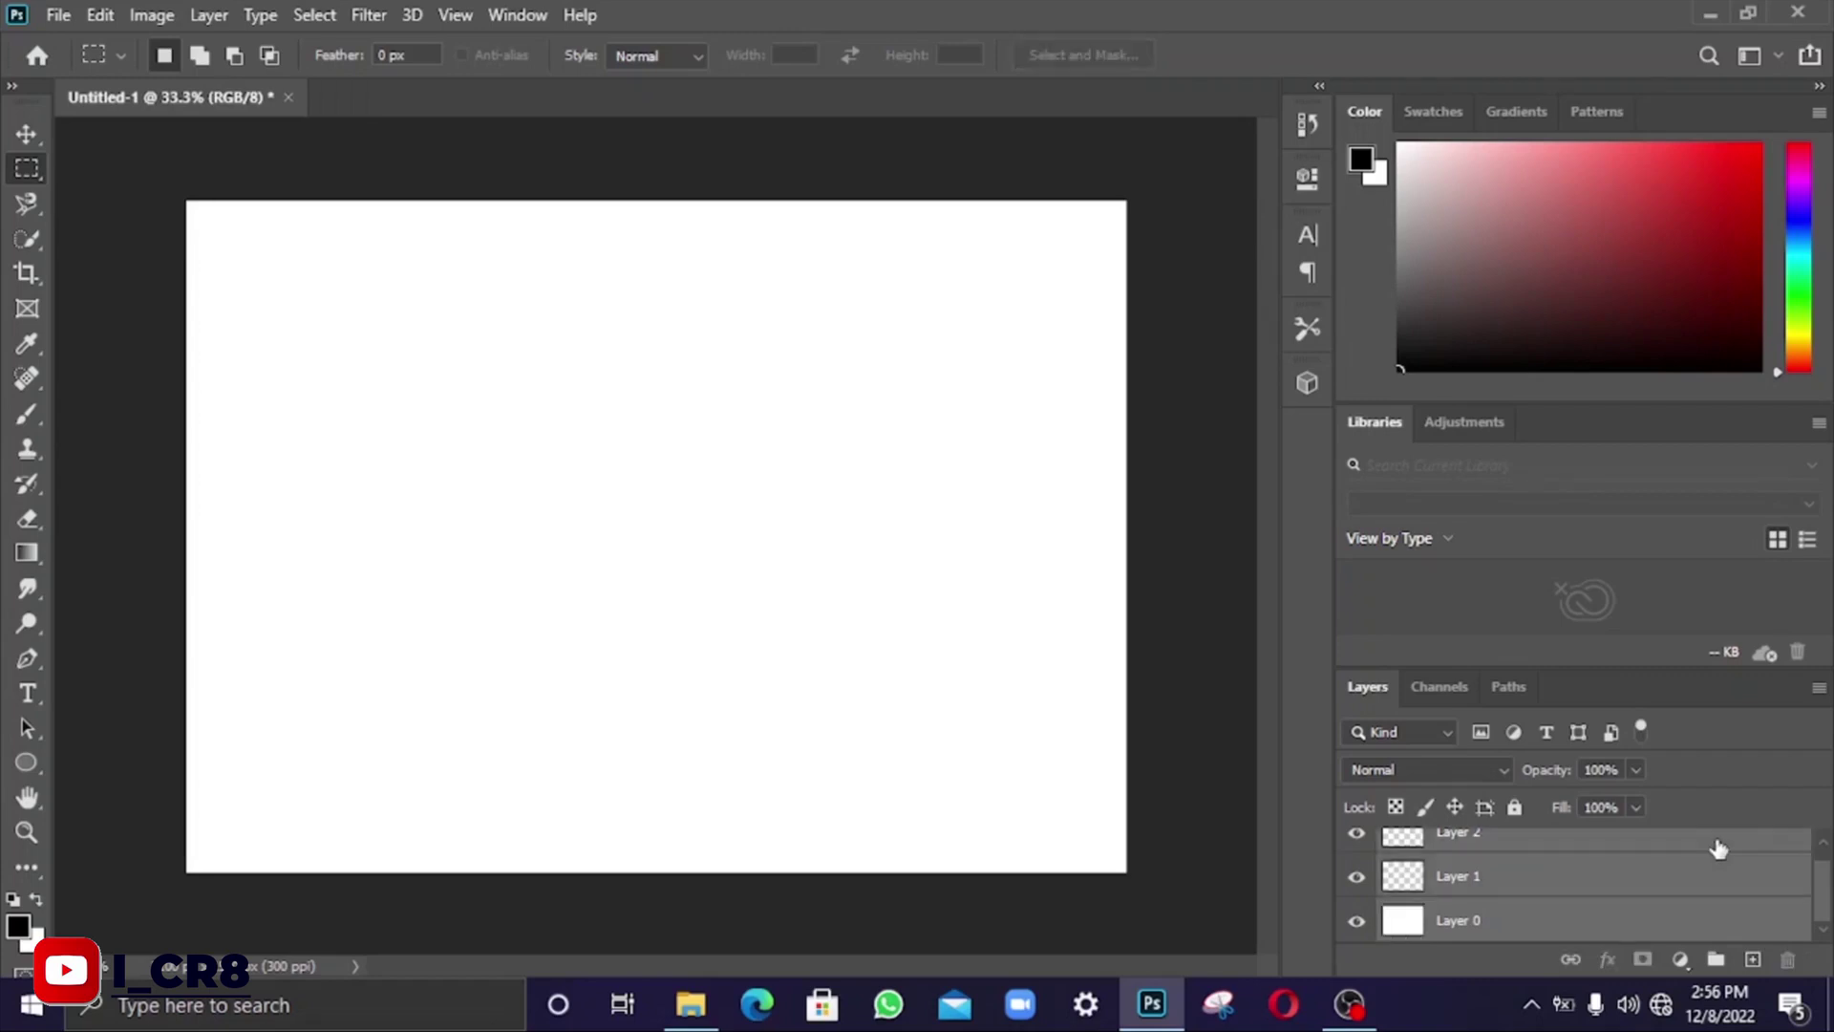
drag(1719, 849, 1718, 959)
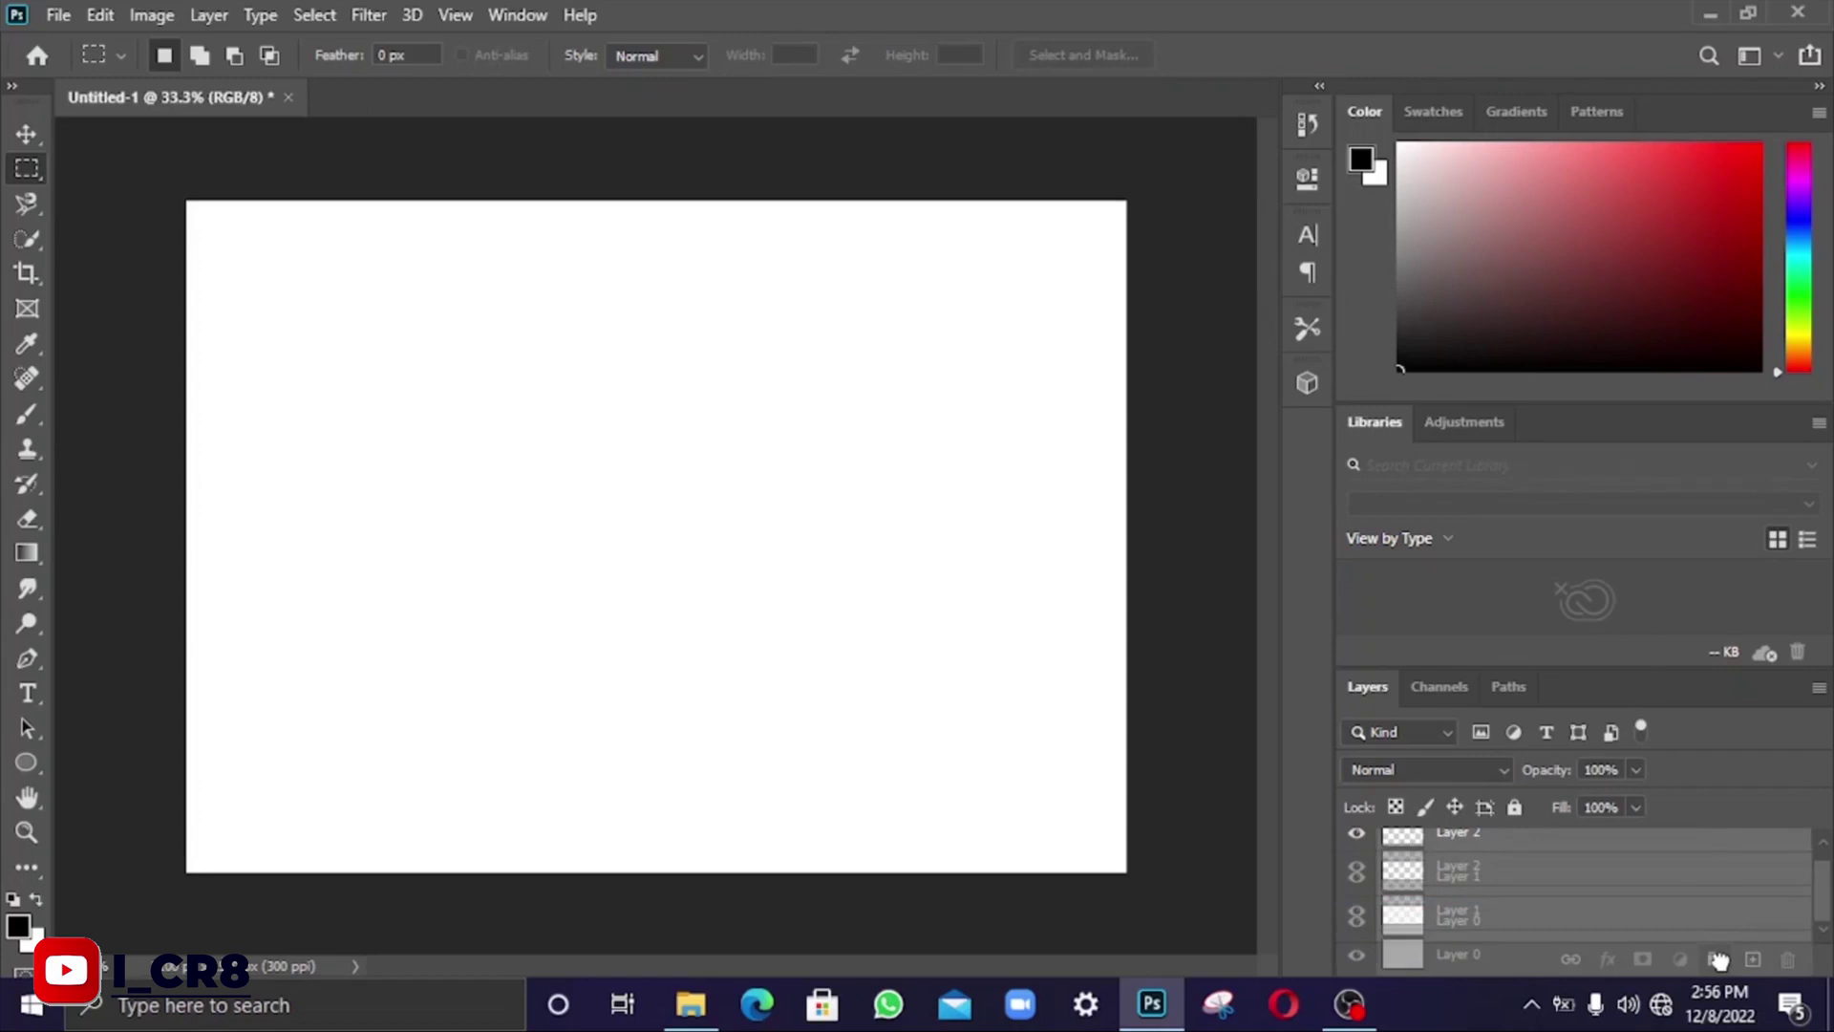
drag(1719, 959, 1719, 958)
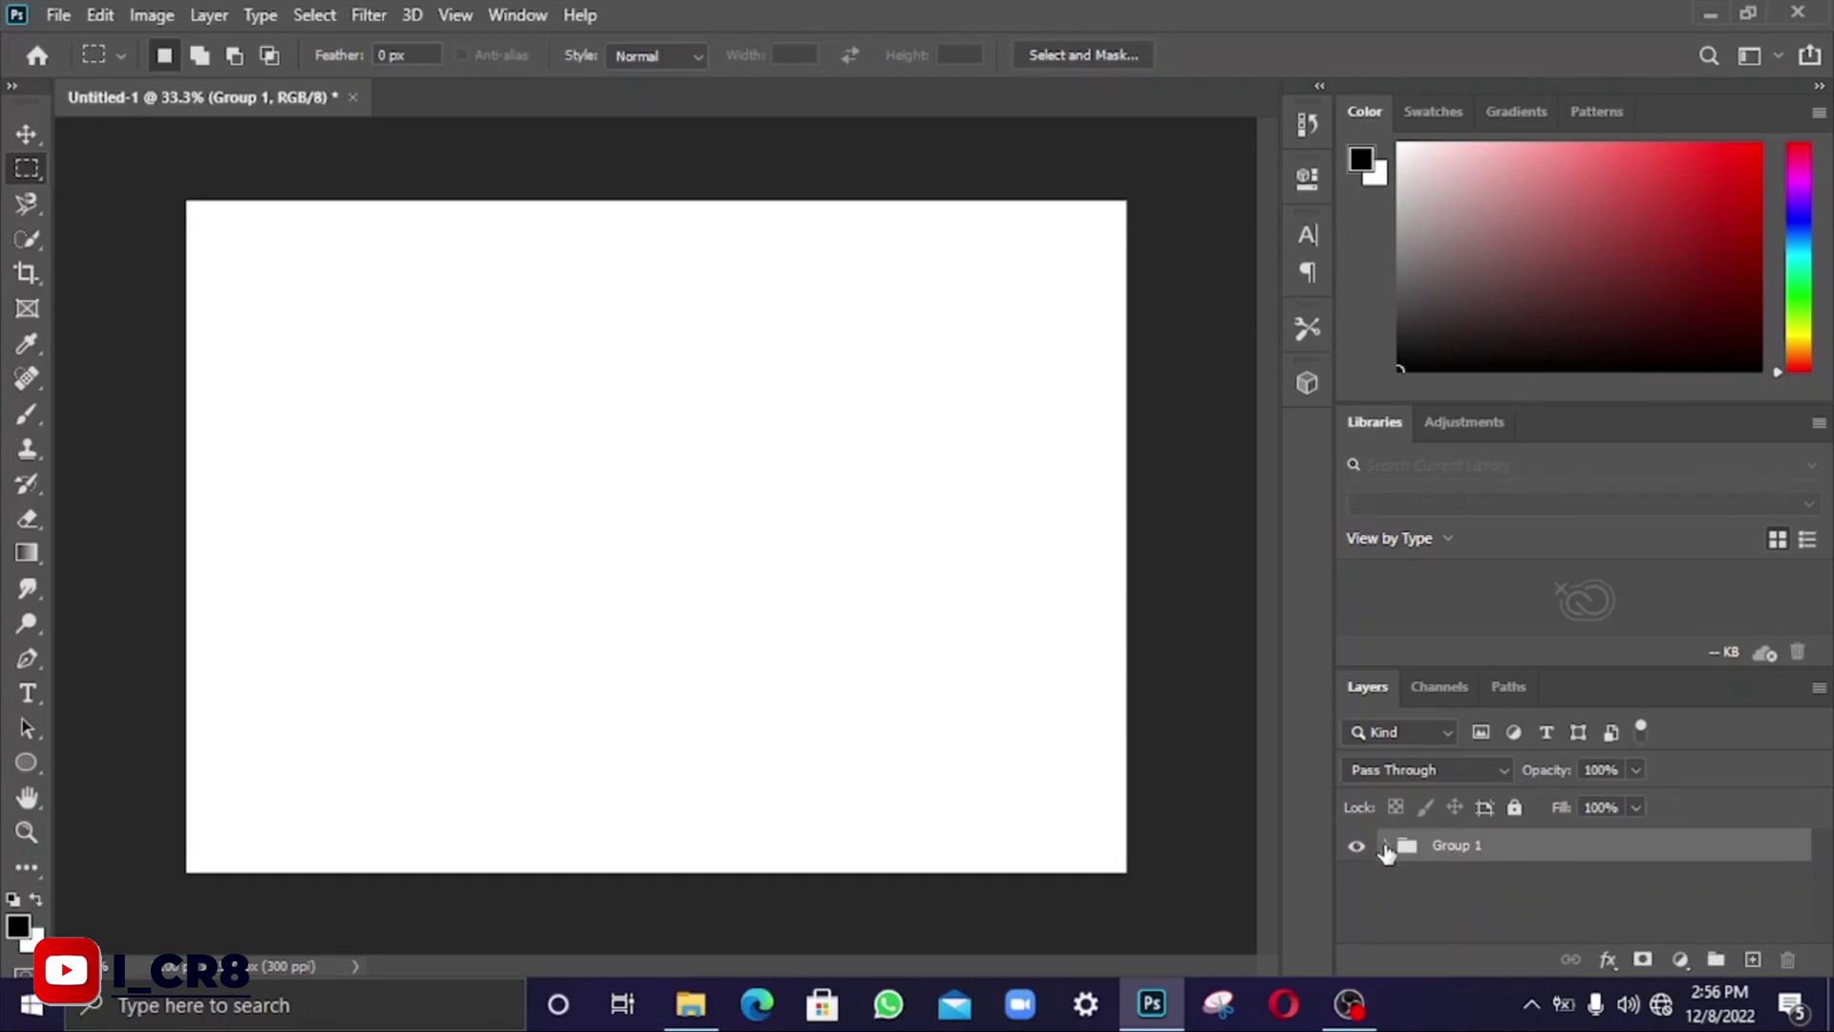
Step: Expand the layer group to see its contents, and switch the whole group's visibility off and on again
click(1385, 847)
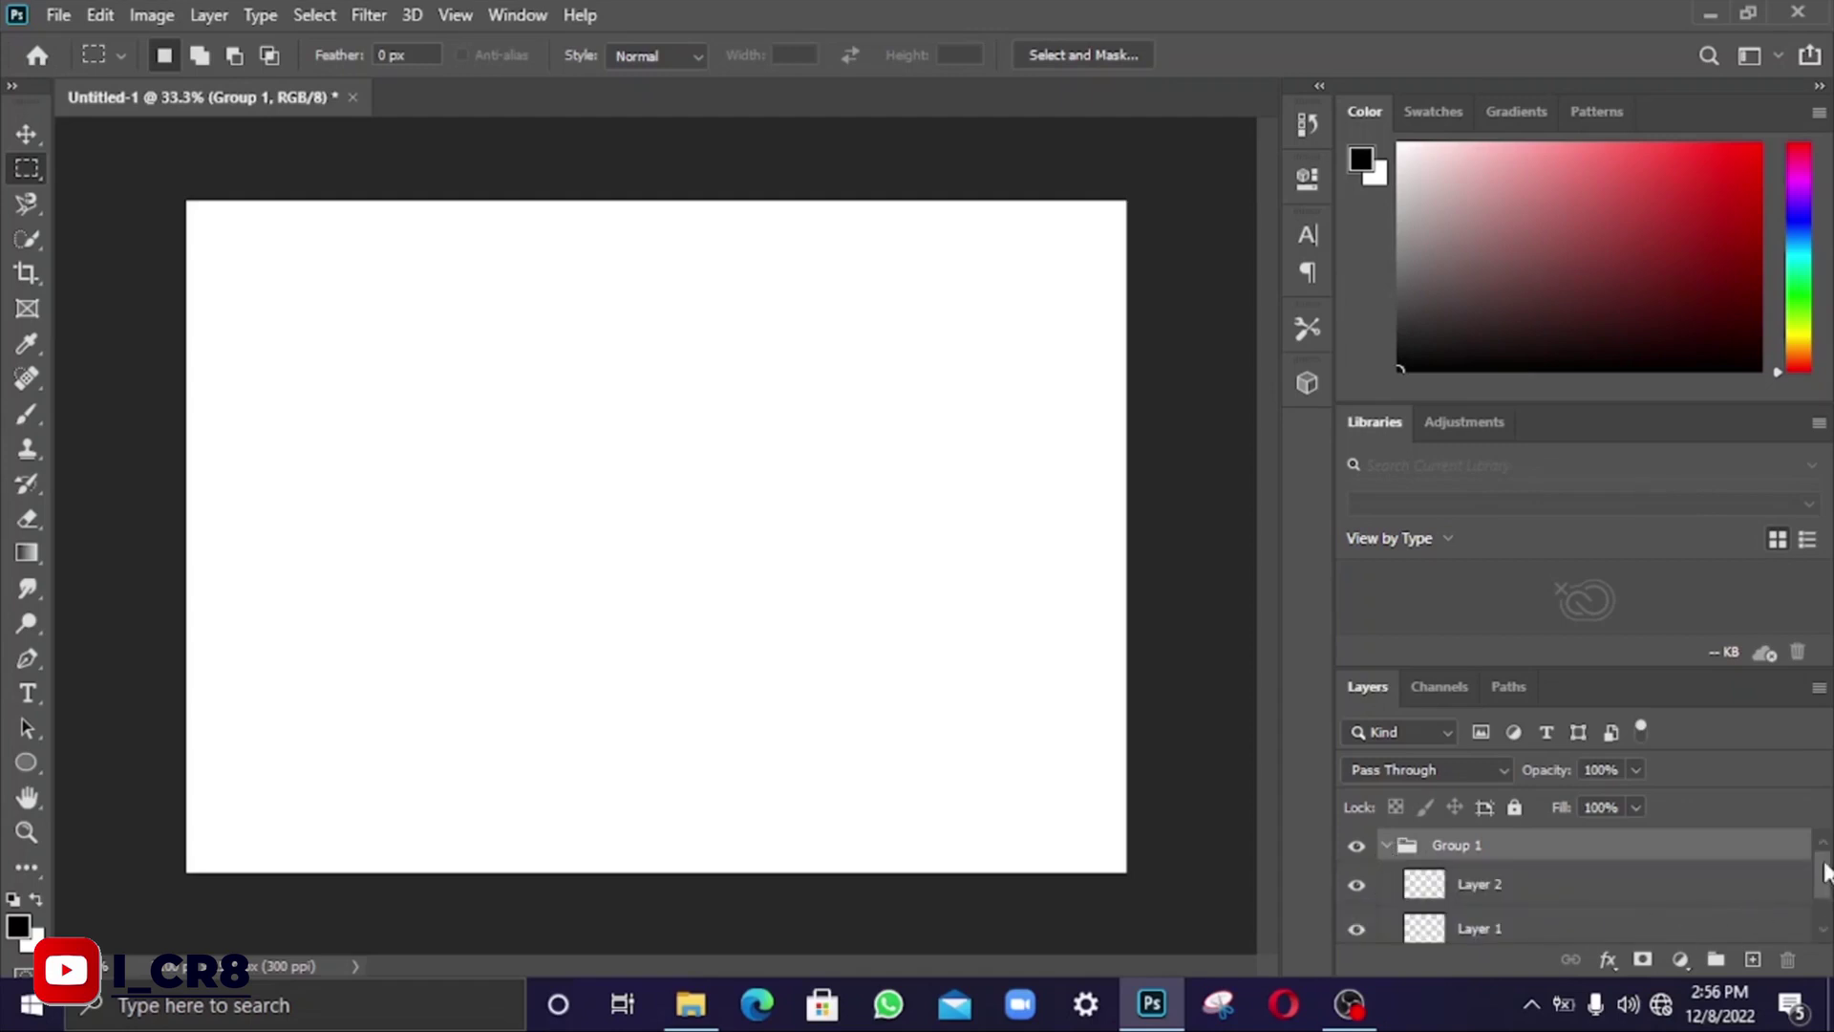
mouse_move(1825, 871)
mouse_down()
mouse_move(1825, 916)
mouse_move(1825, 862)
mouse_up()
click(1358, 850)
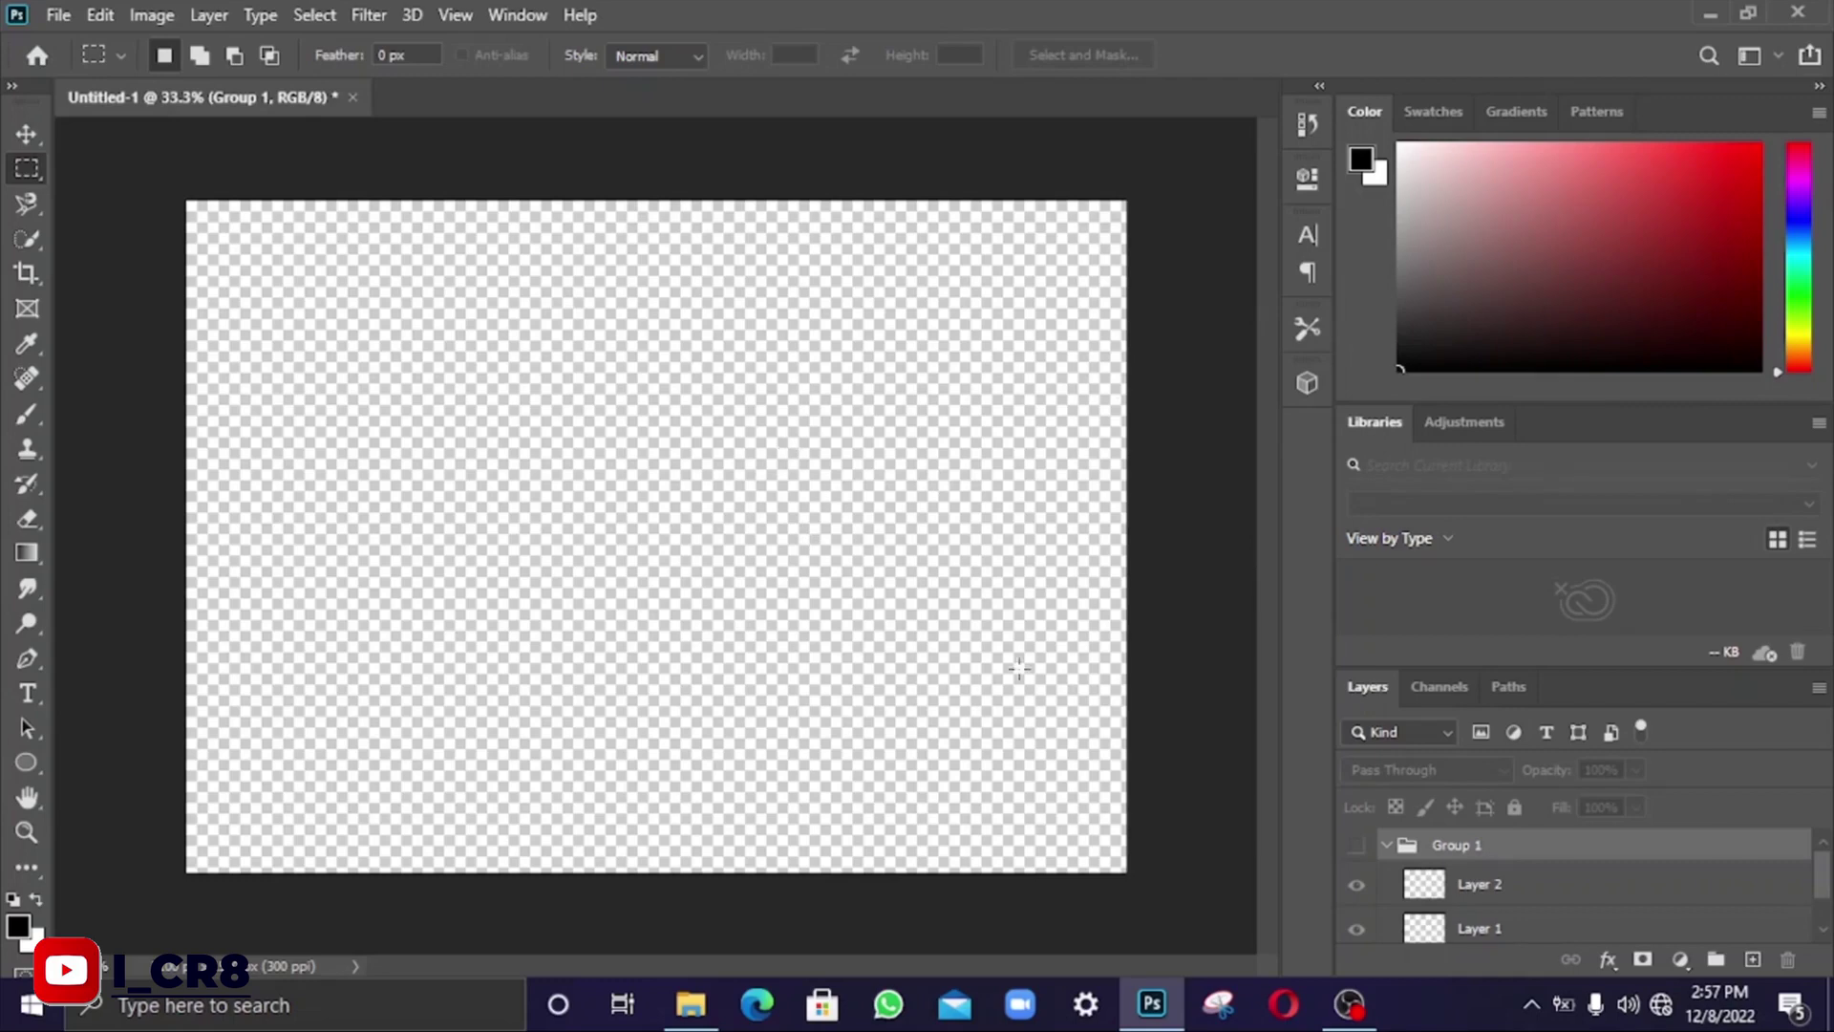
click(1358, 846)
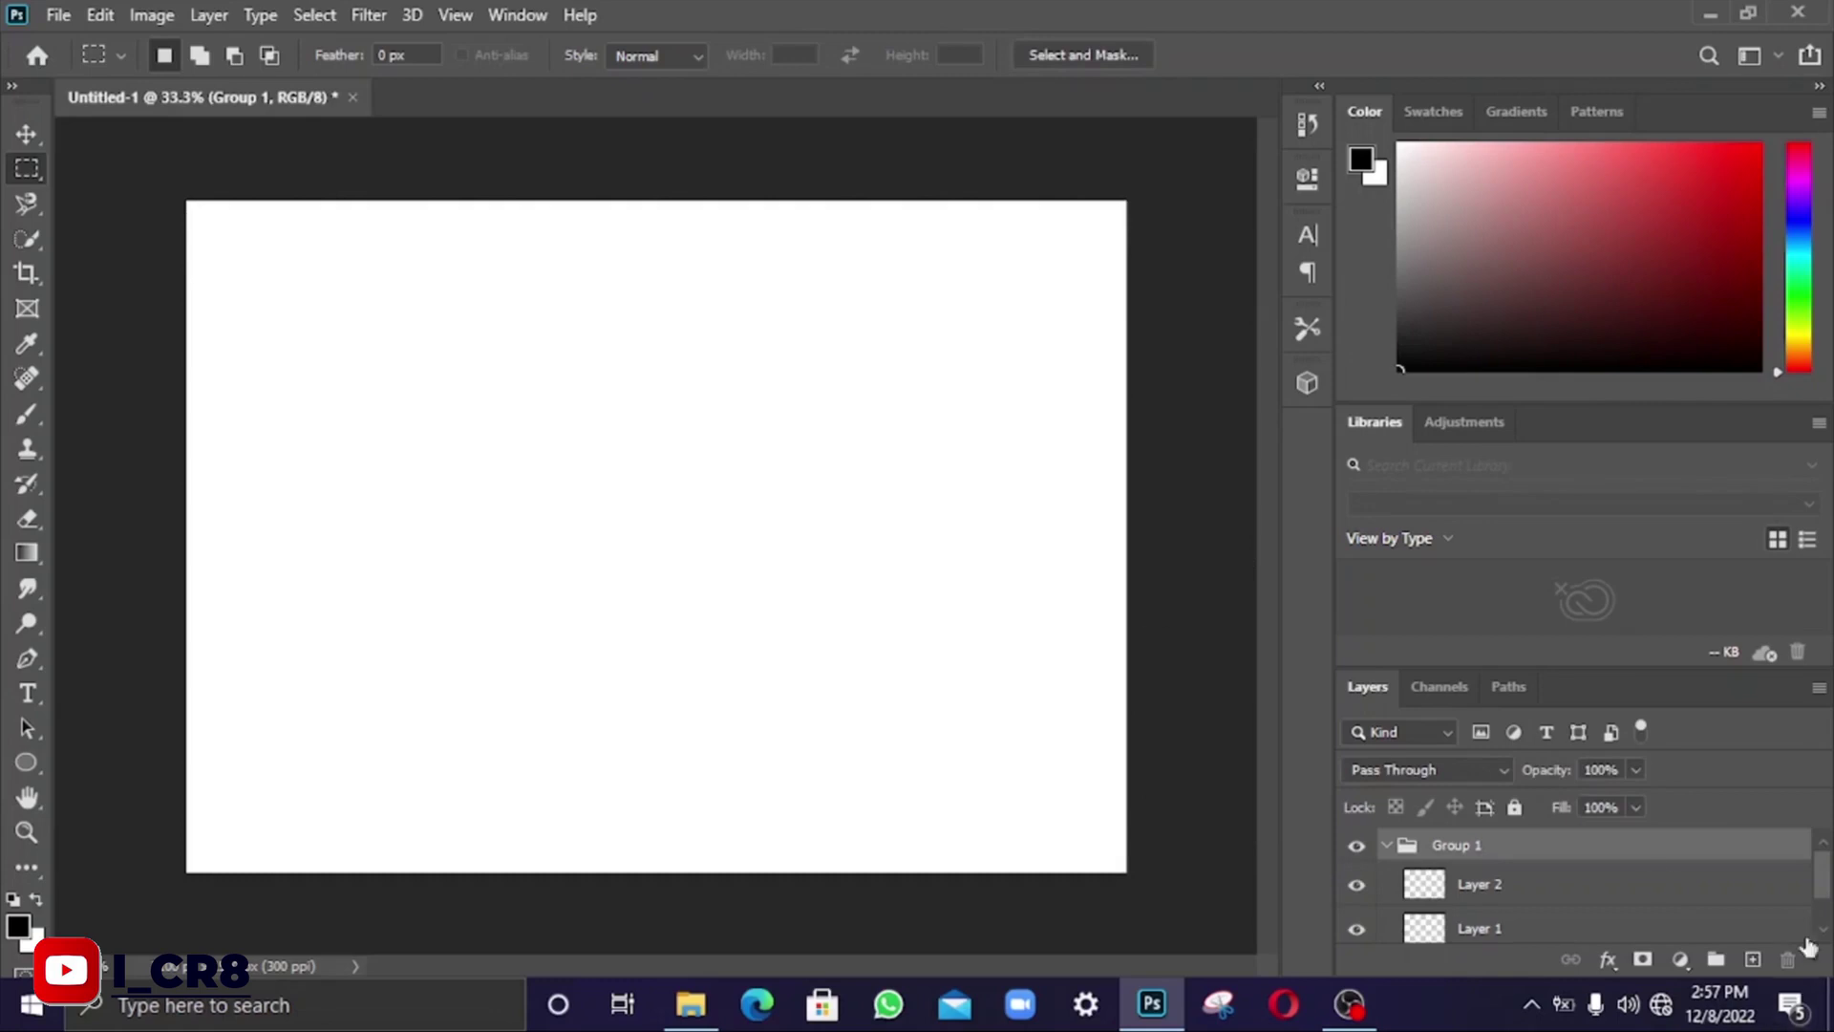
Step: Examine the layers inside the group by selecting Layer 0, Layer 2 and Layer 1 in turn
drag(1832, 882, 1830, 908)
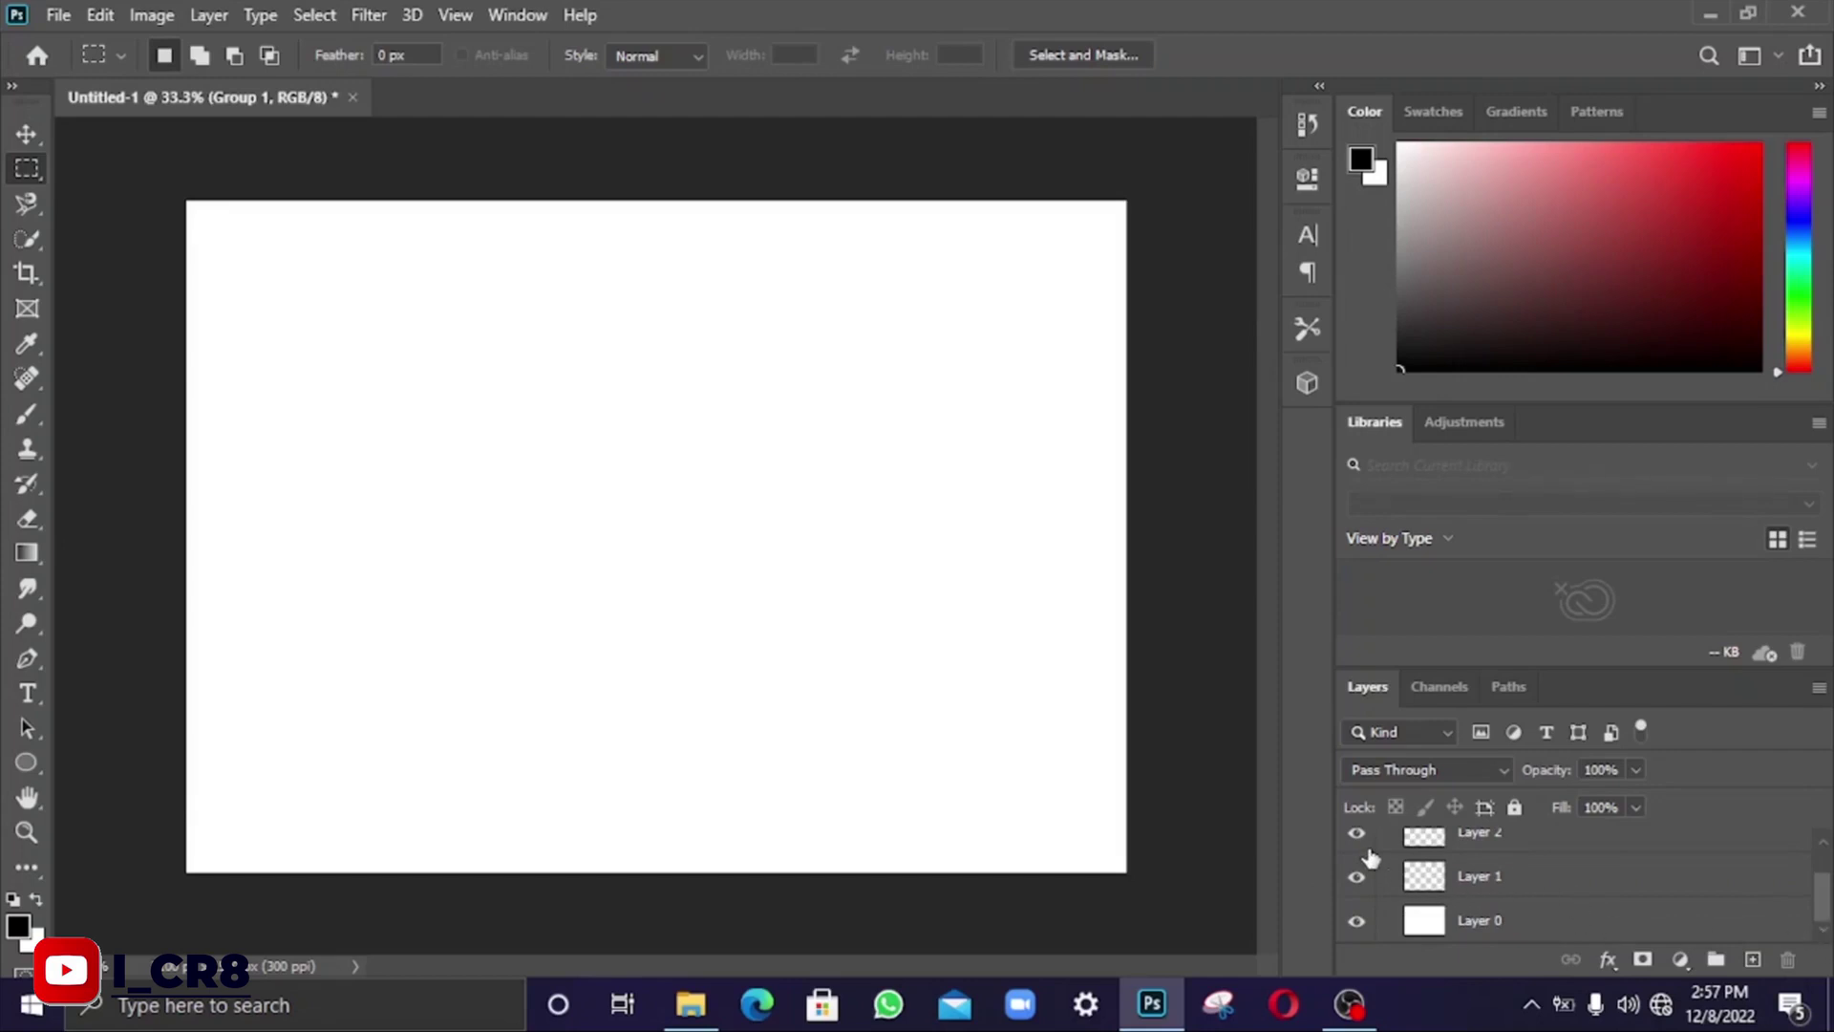
click(1516, 923)
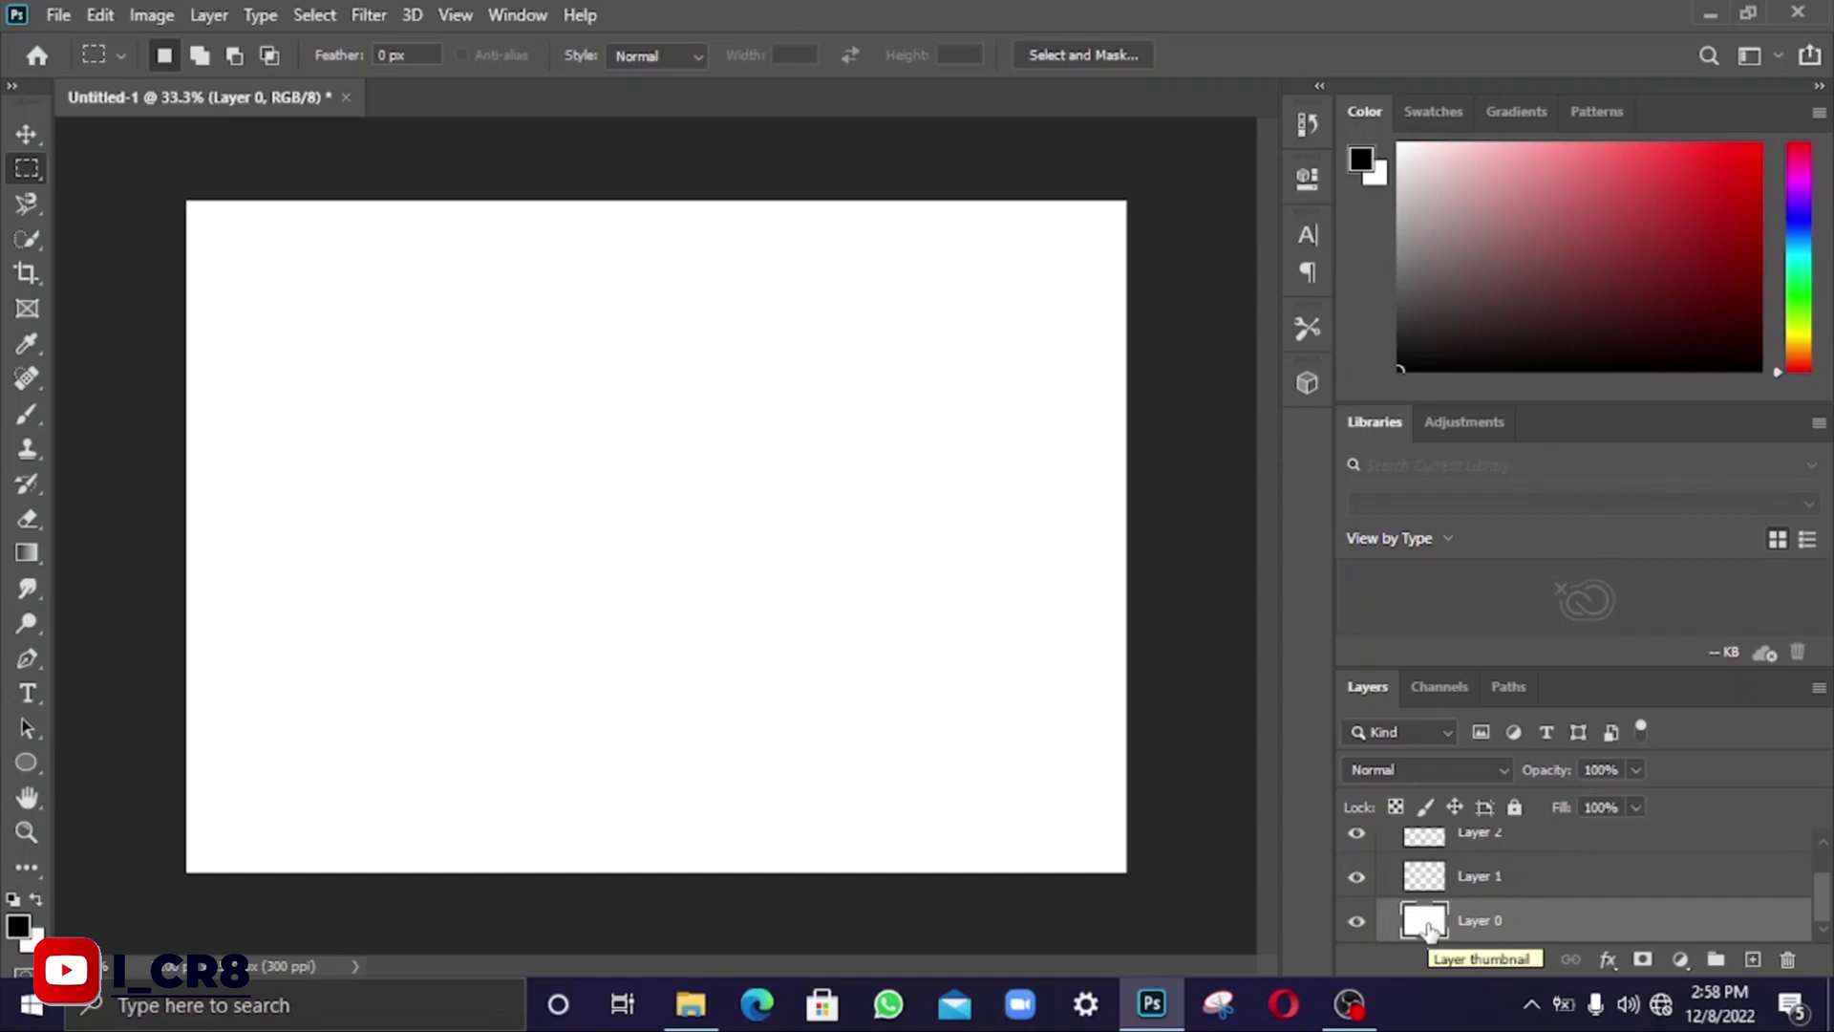
scroll(1488, 889, up, 1)
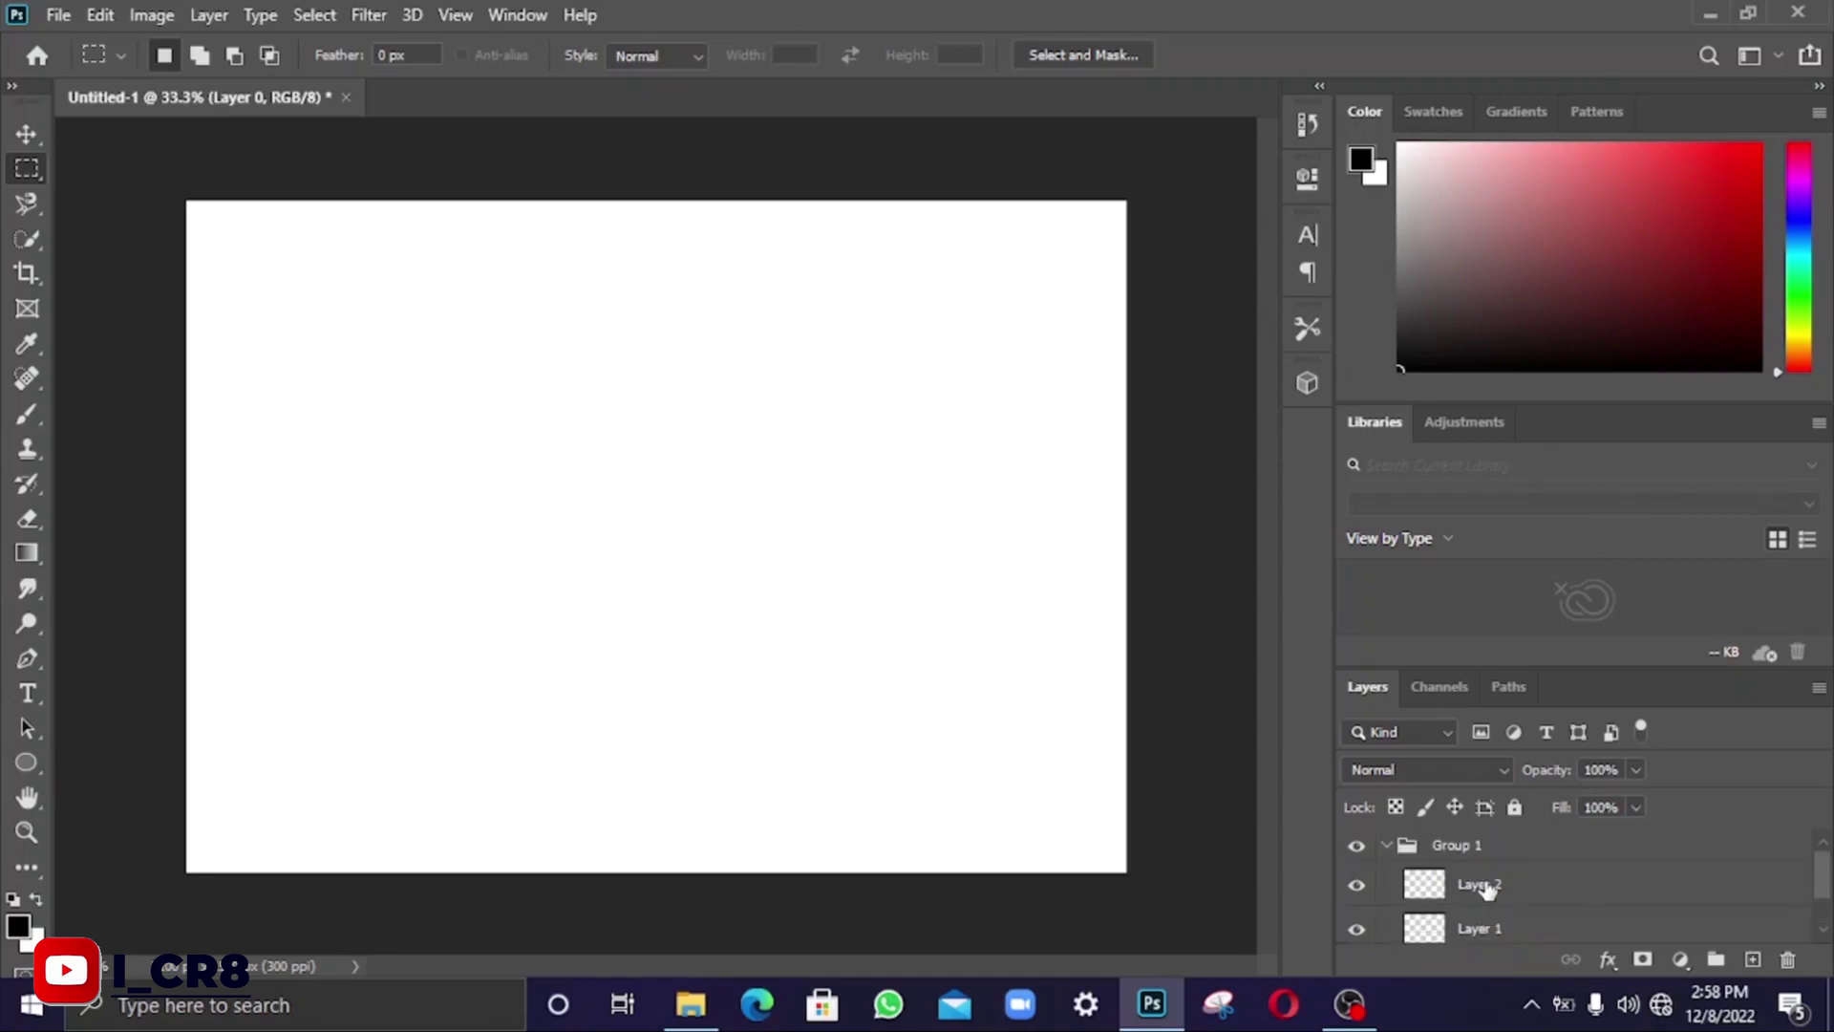
click(1488, 889)
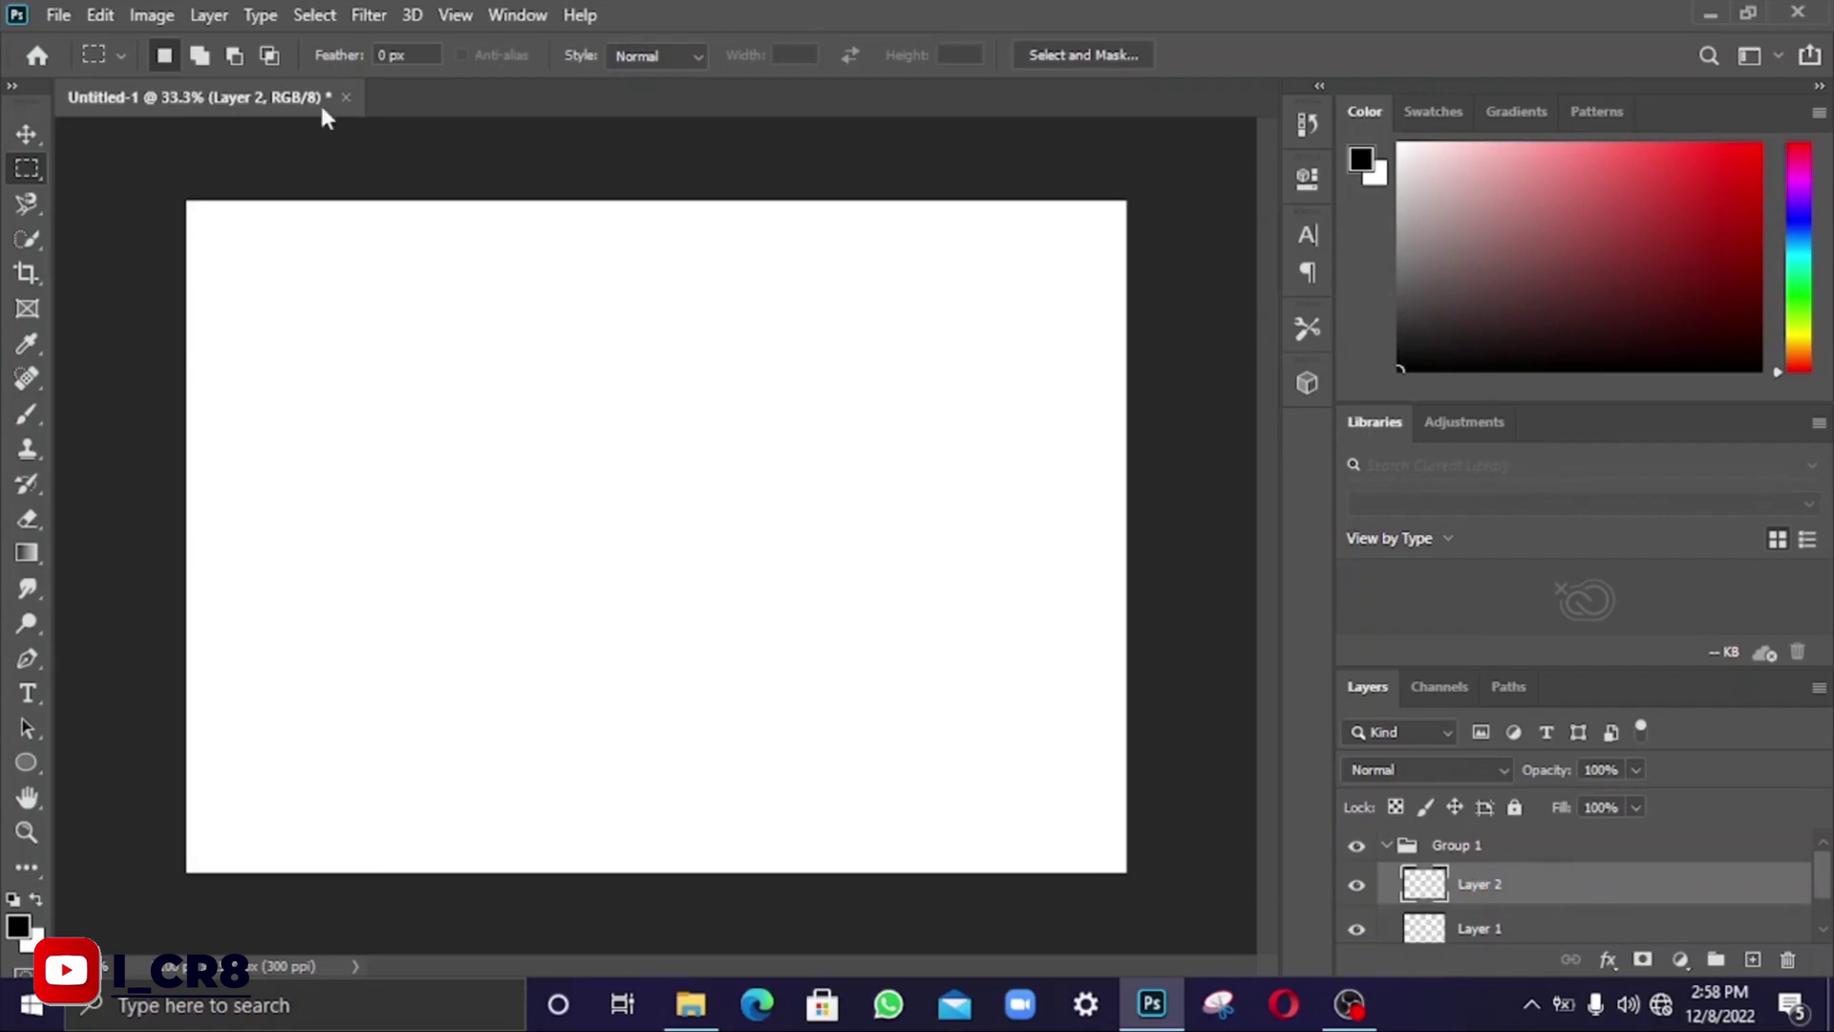
click(1531, 926)
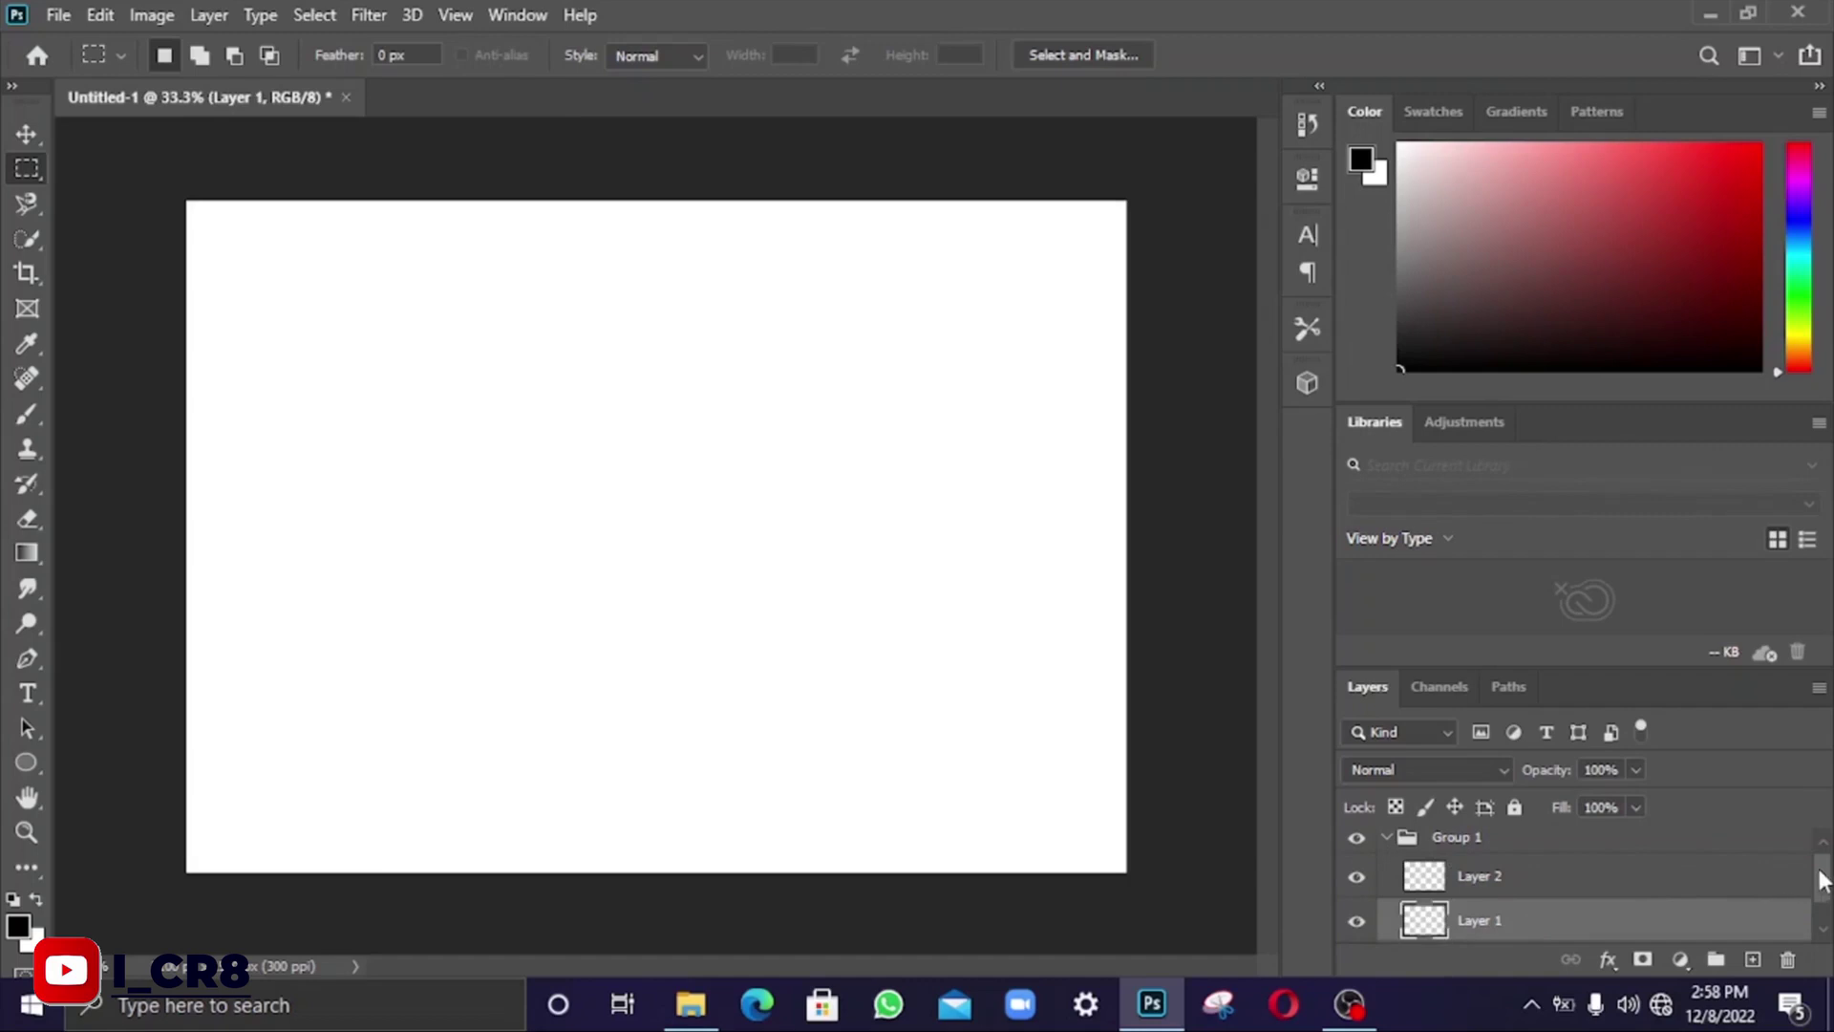
drag(1823, 881, 1825, 901)
click(1644, 927)
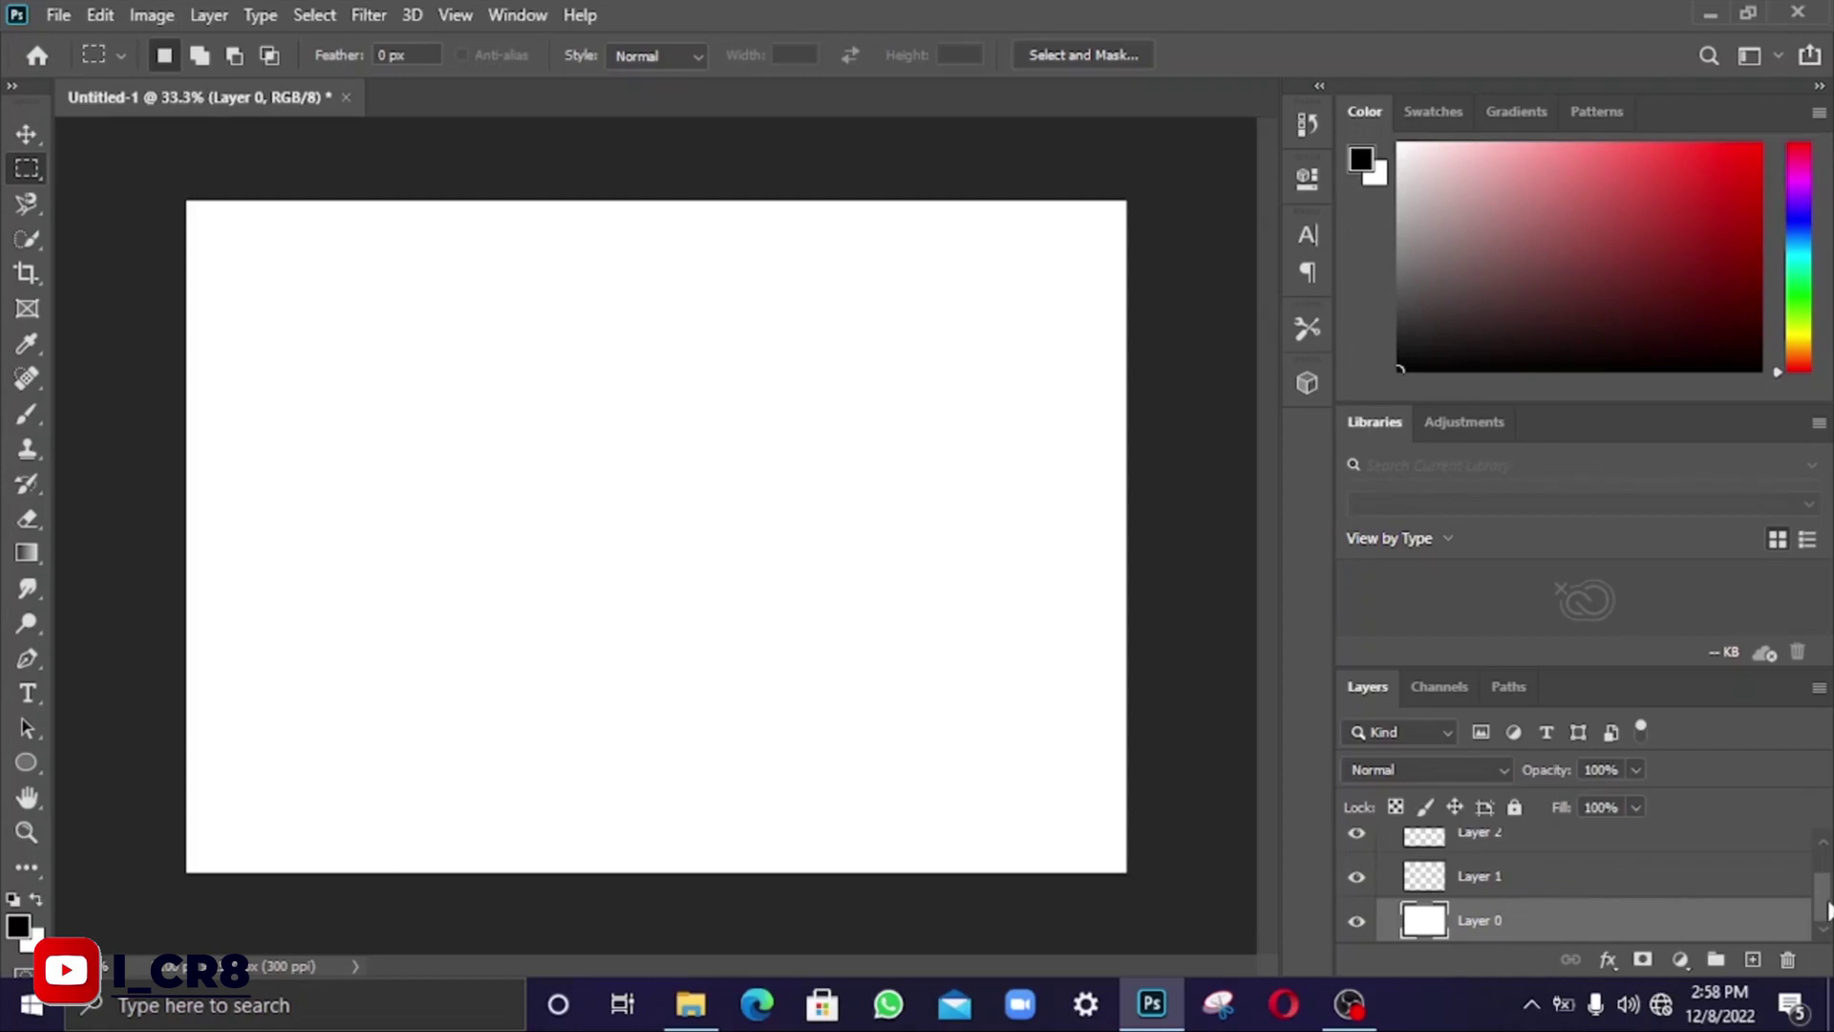
drag(1825, 906, 1826, 881)
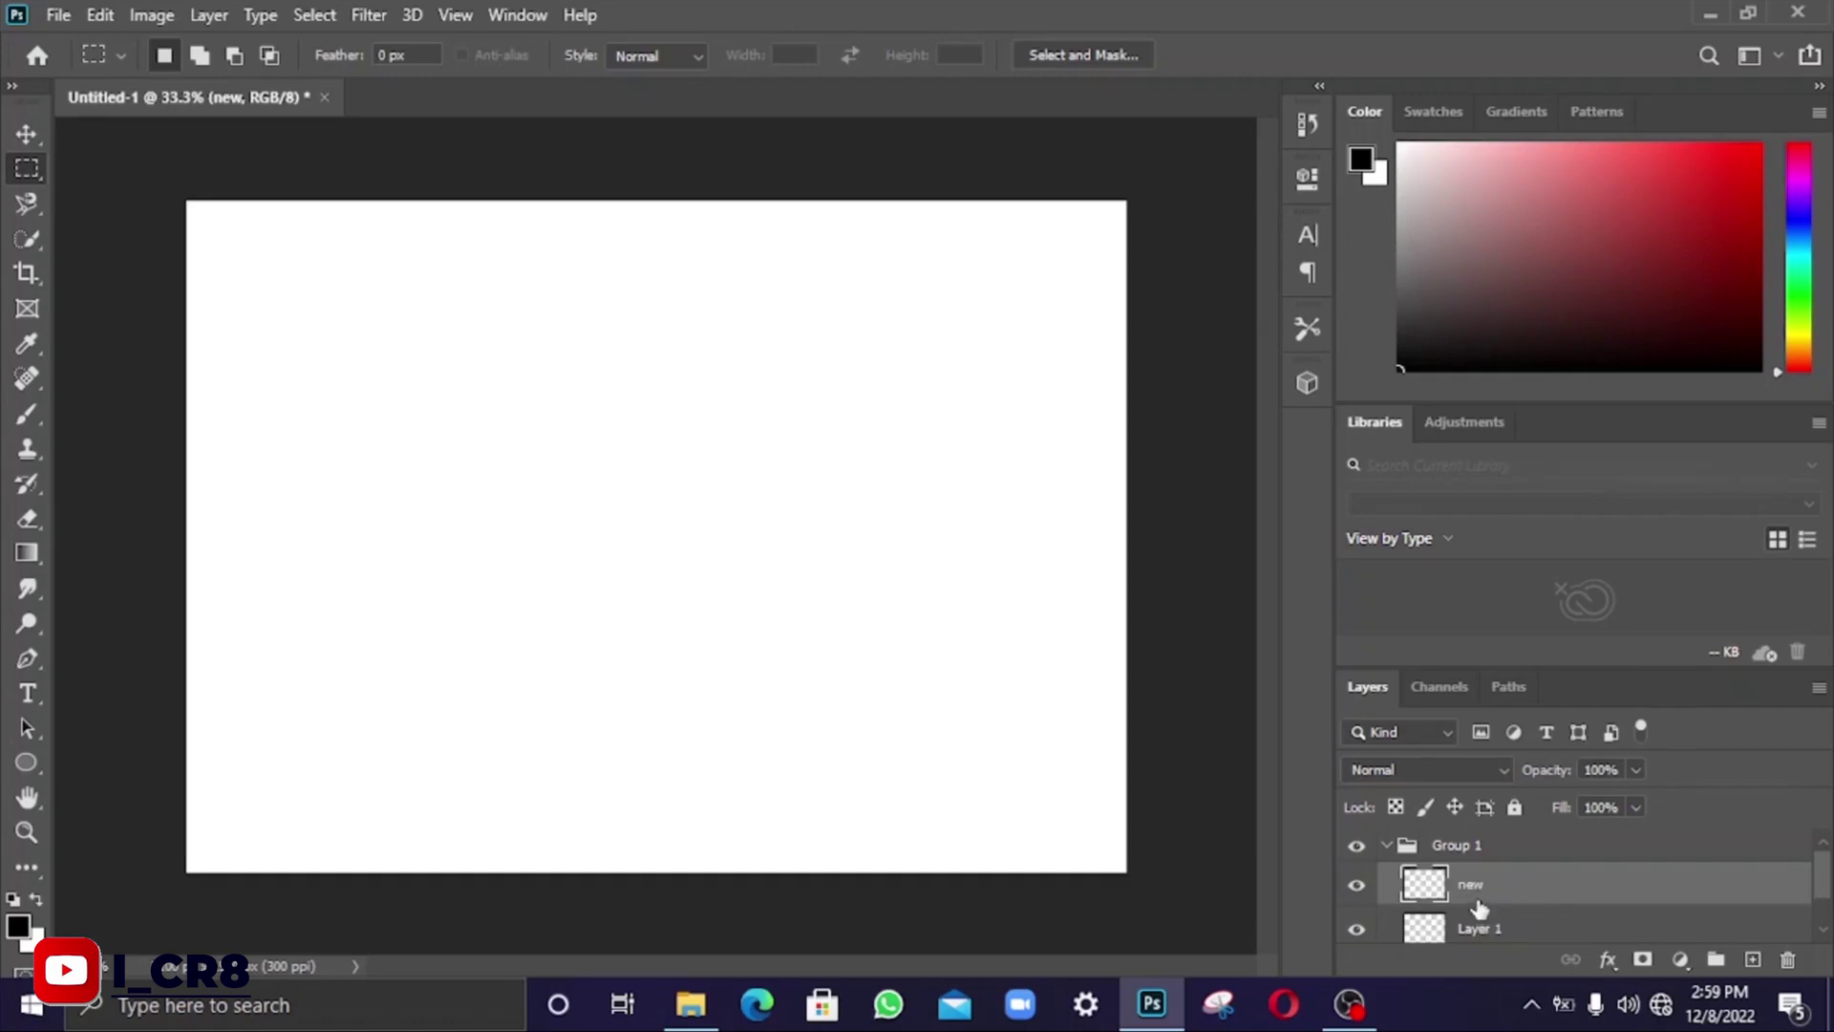
Step: Undo the rename of the uppermost layer in the group and name that layer "new" again
key(ctrl+z)
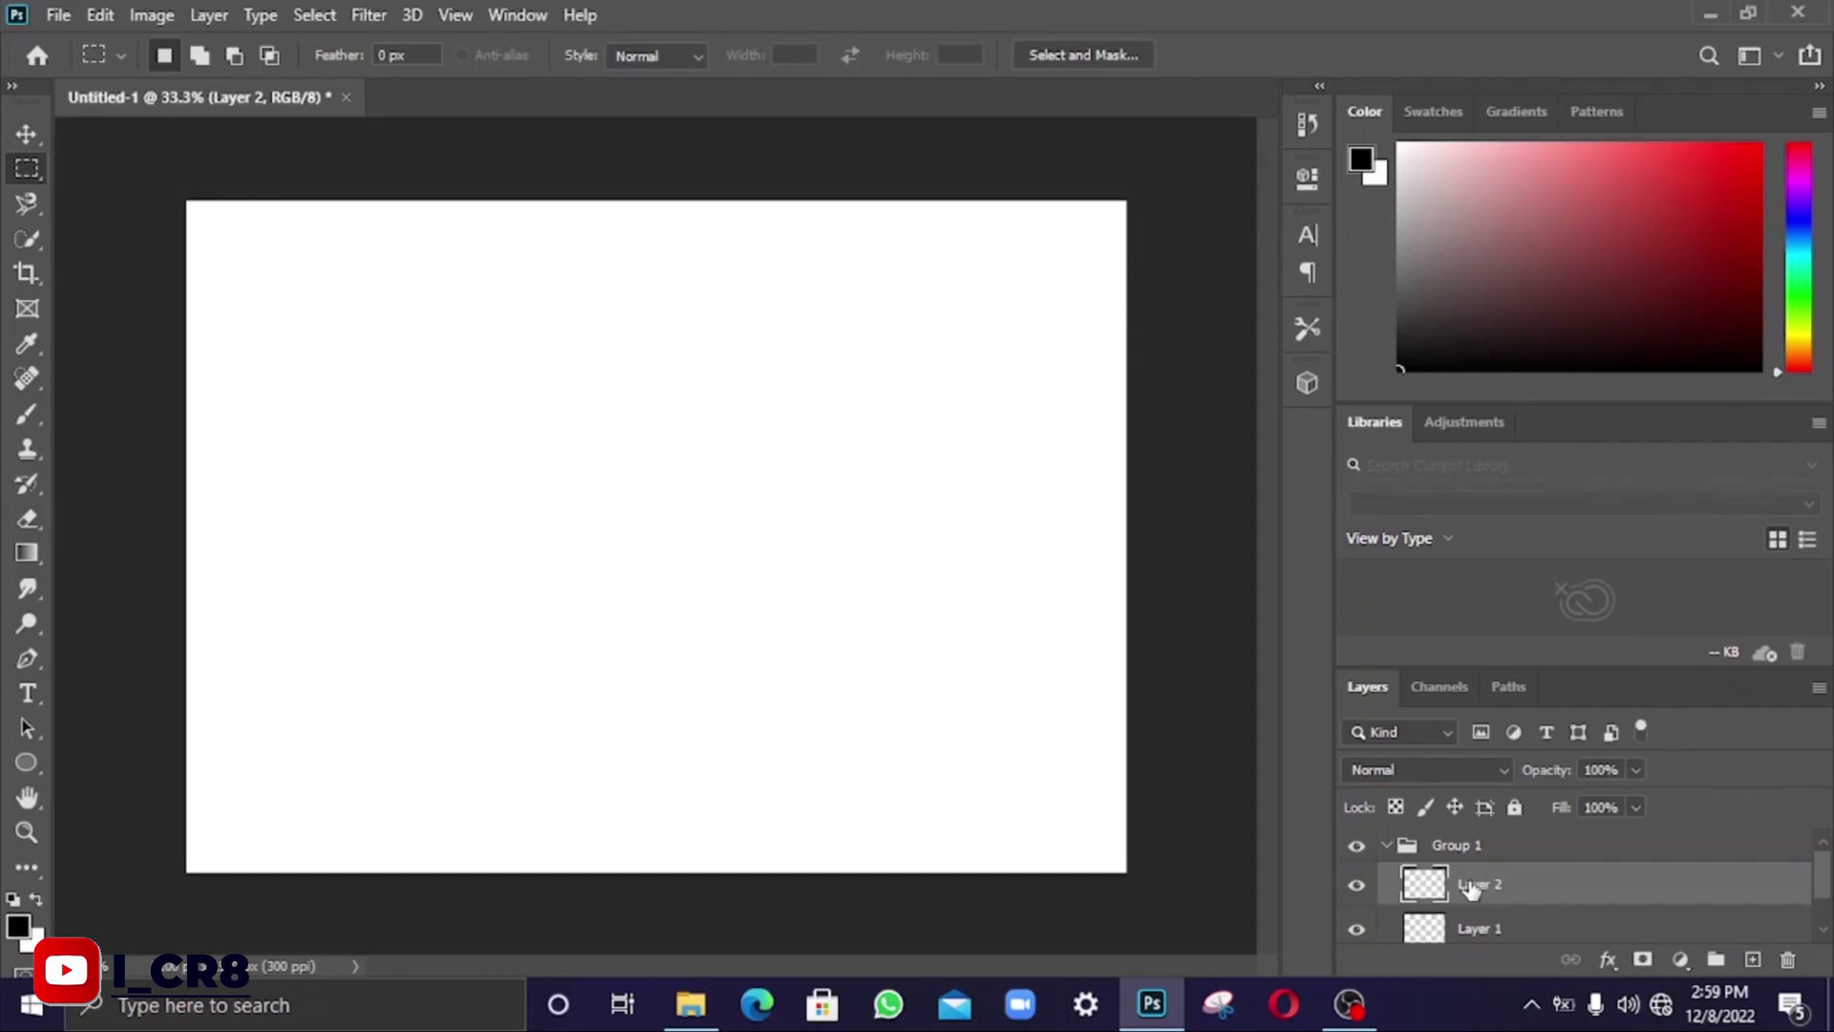
double_click(1472, 886)
text(aofcfcfd)
key(BackSpace)
key(BackSpace)
key(BackSpace)
key(BackSpace)
key(BackSpace)
key(BackSpace)
key(BackSpace)
key(BackSpace)
text(new)
key(Return)
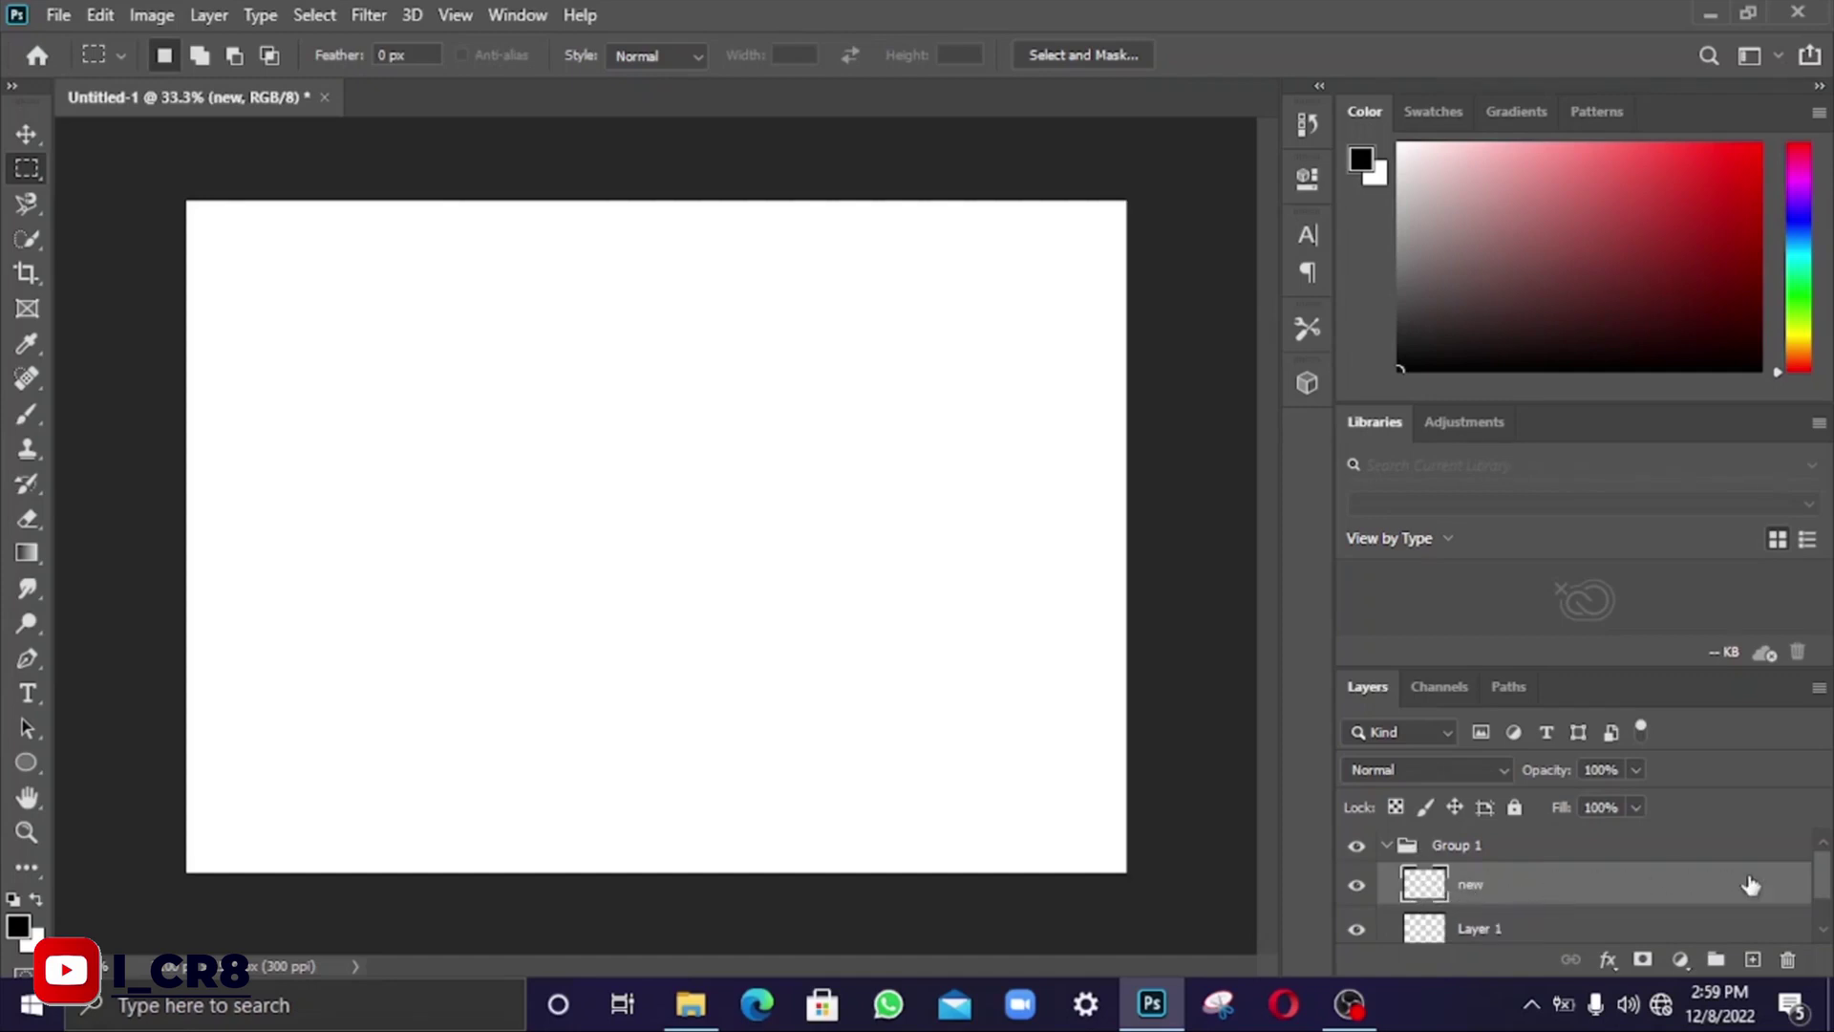
scroll(1796, 908, down, 1)
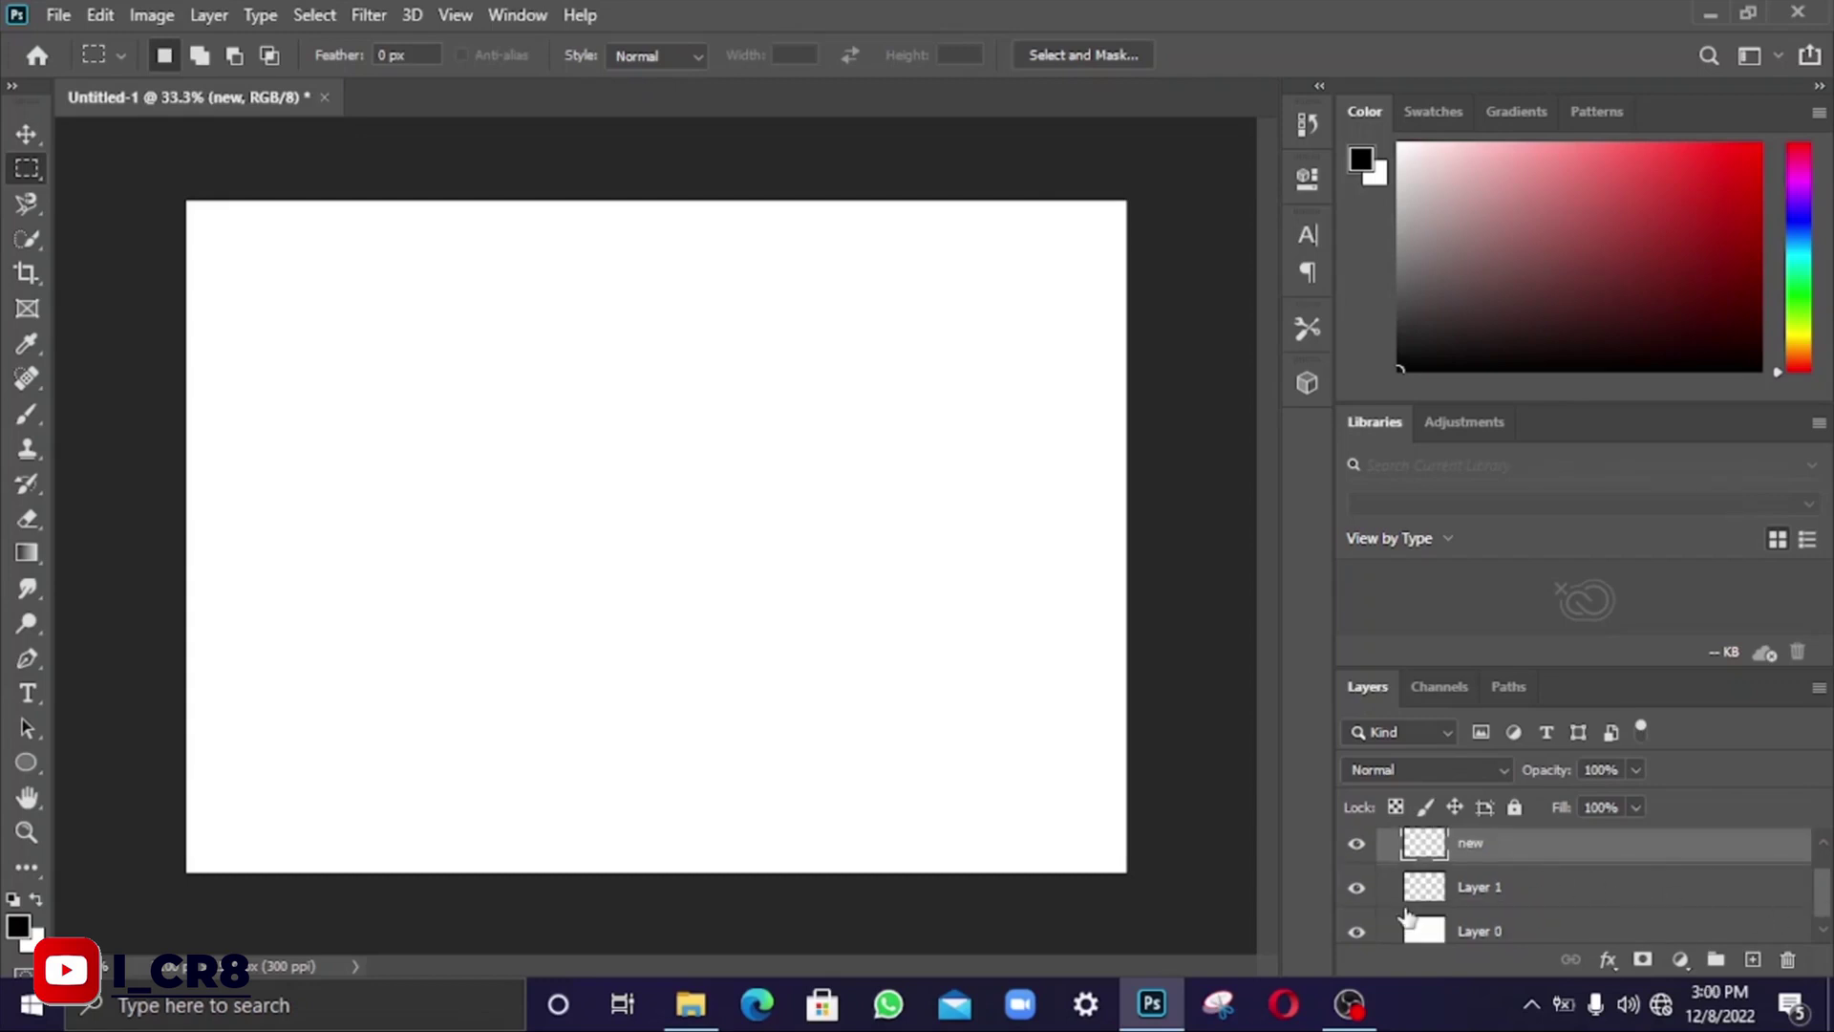